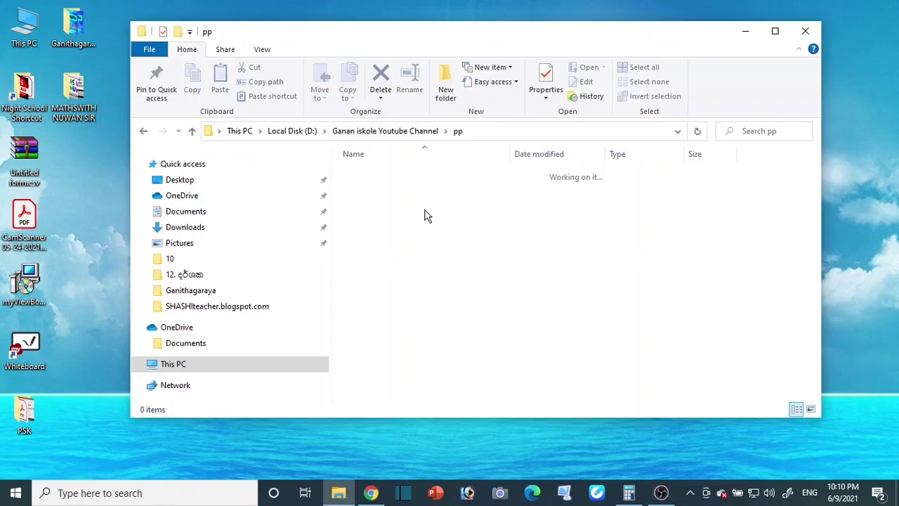
Step: Create 'New Microsoft PowerPoint Presentation' in the pp folder via New, keeping the default name, and select it
right_click(426, 206)
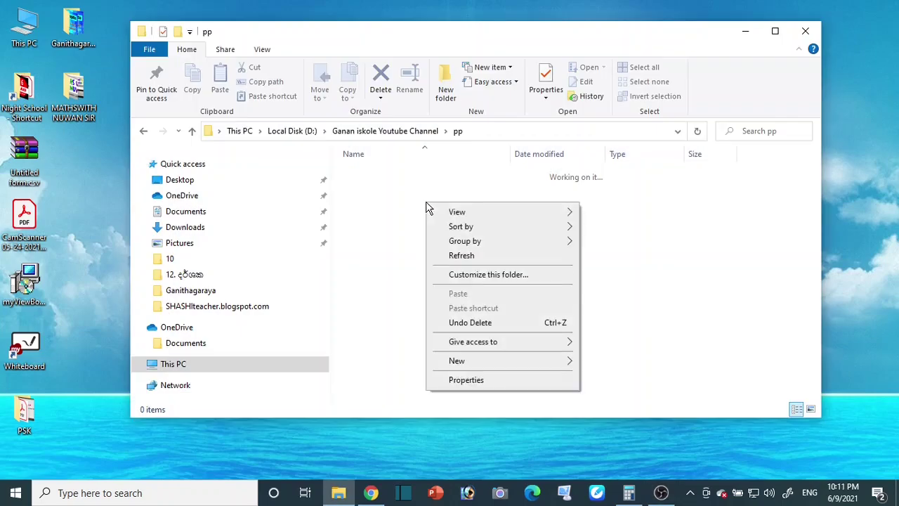
mouse_move(474, 362)
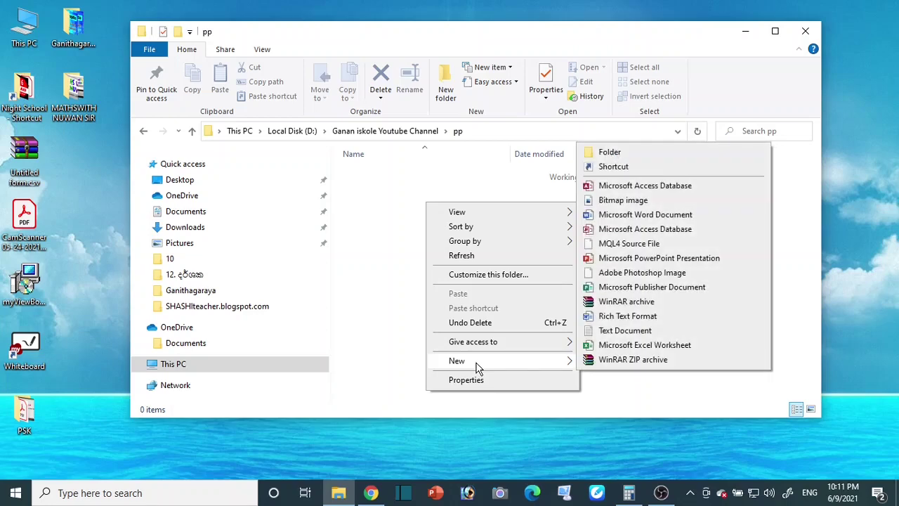
left_click(629, 258)
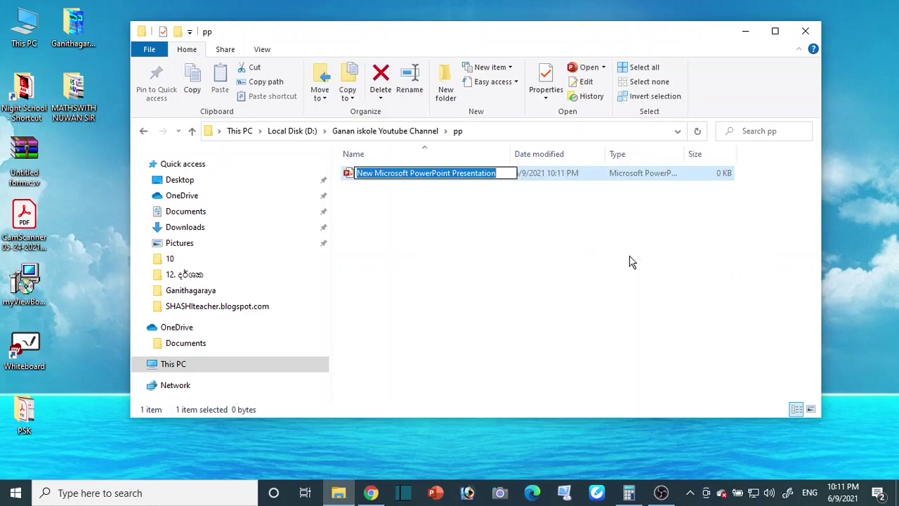
left_click(474, 238)
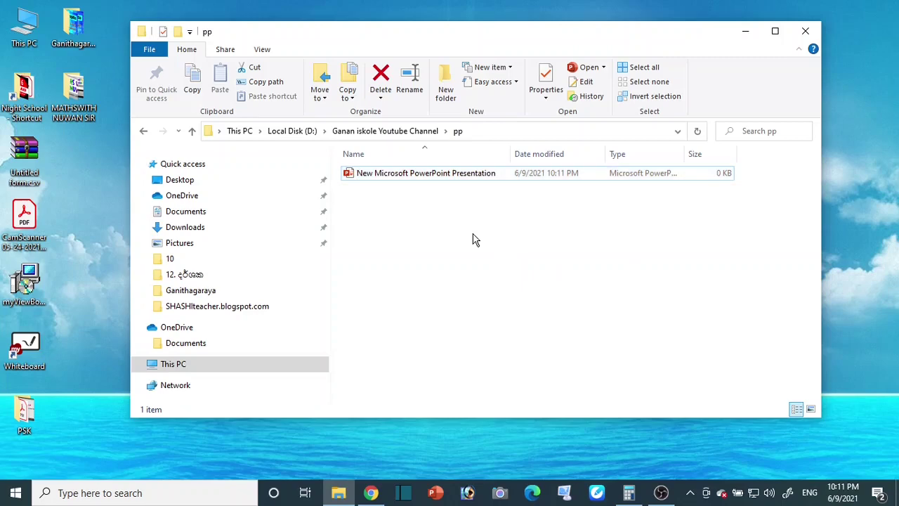
left_click(390, 178)
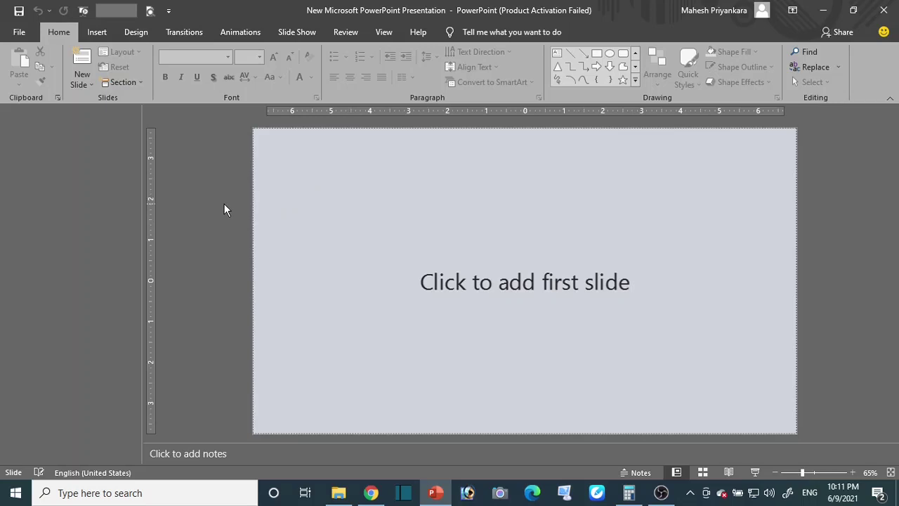
Step: Add the first title slide, dismiss the activation notice, then switch over to Chrome
left_click(79, 58)
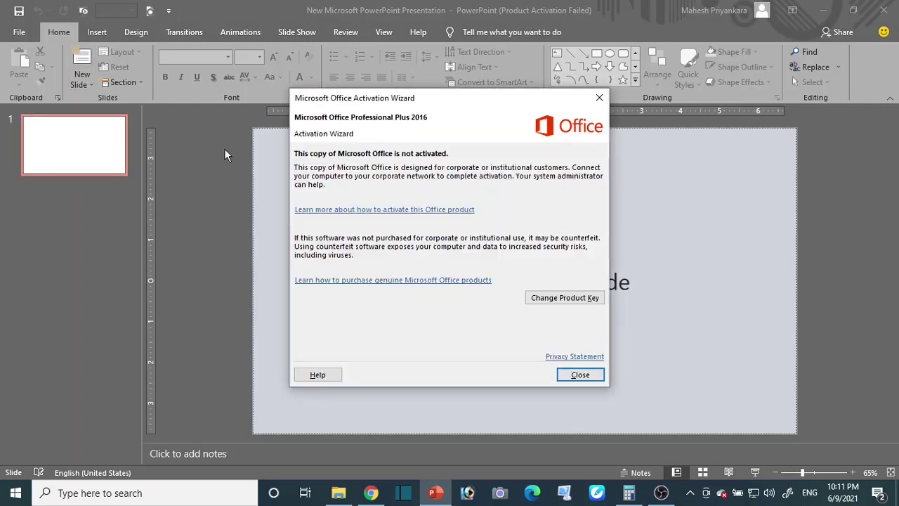
left_click(564, 375)
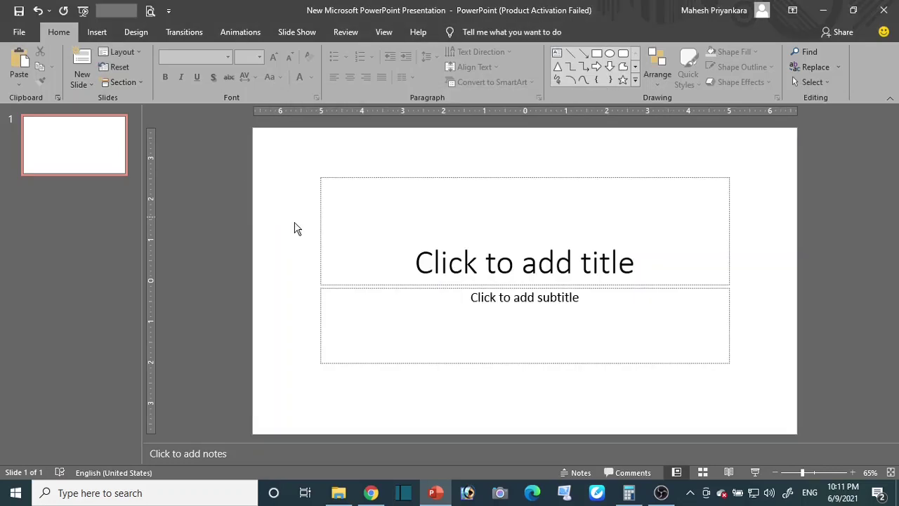
left_click(502, 260)
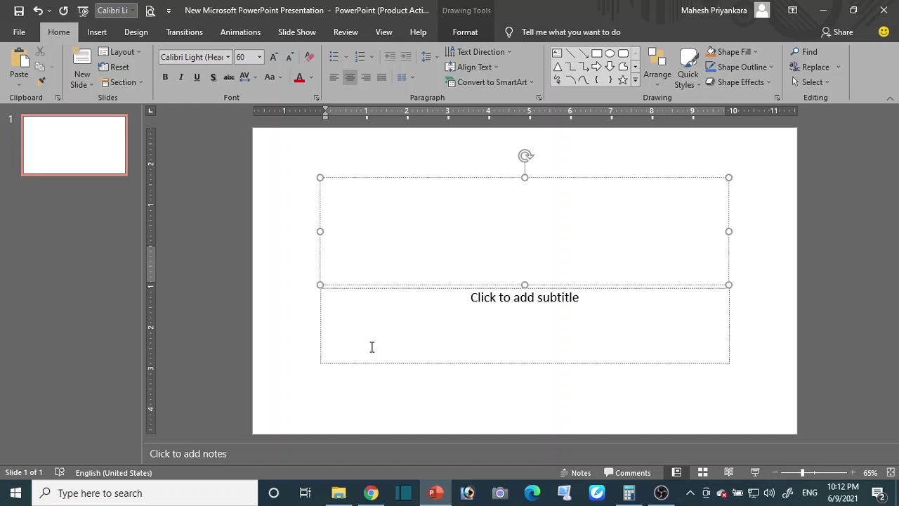
left_click(371, 492)
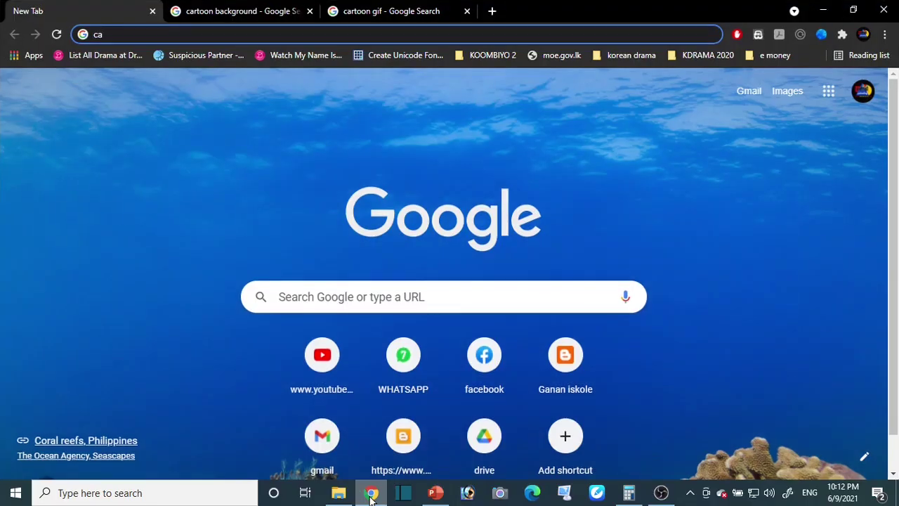
Step: Open the two-tree cartoon landscape from the 'cartoon background' image results and drag it to PowerPoint
left_click(236, 12)
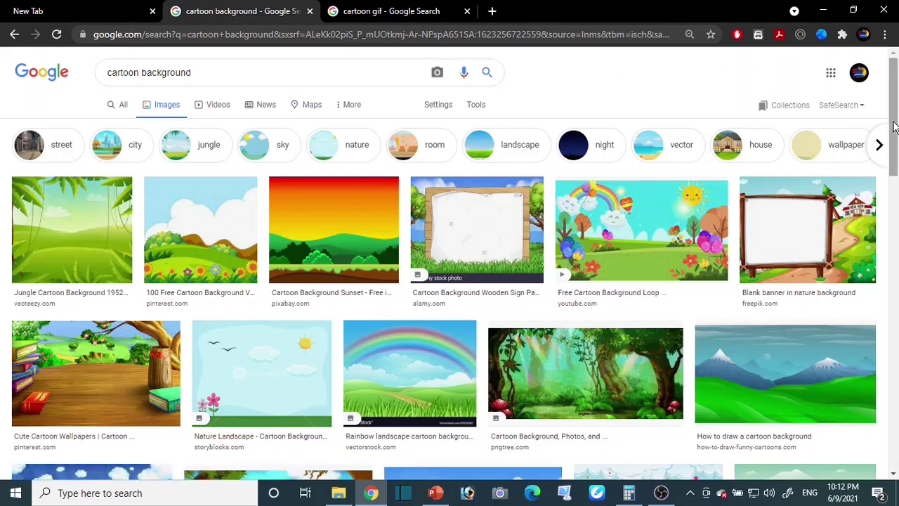
left_click_drag(894, 127, 897, 191)
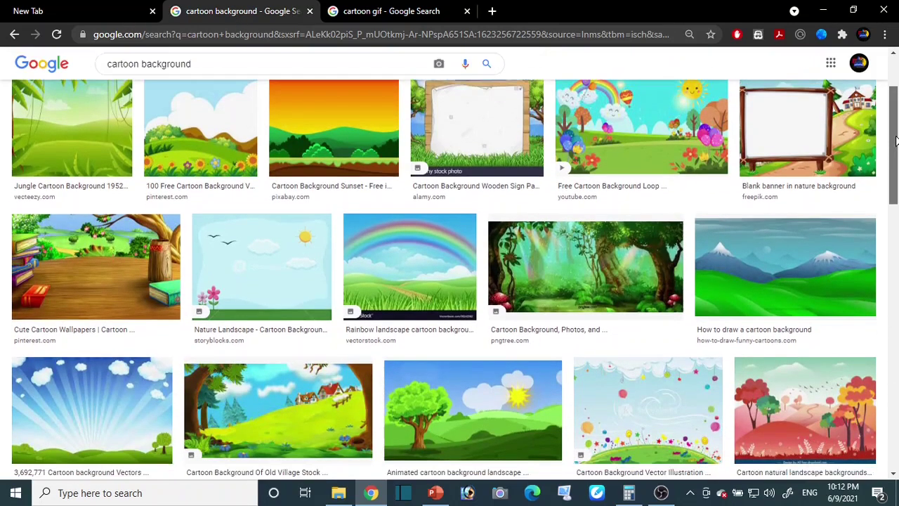
scroll(897, 191, "down", 1)
scroll(892, 197, "up", 1)
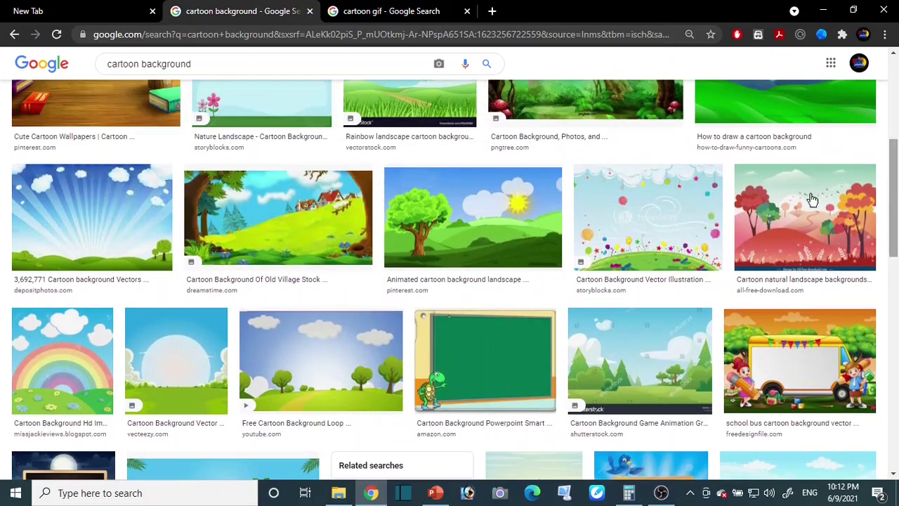
left_click(499, 219)
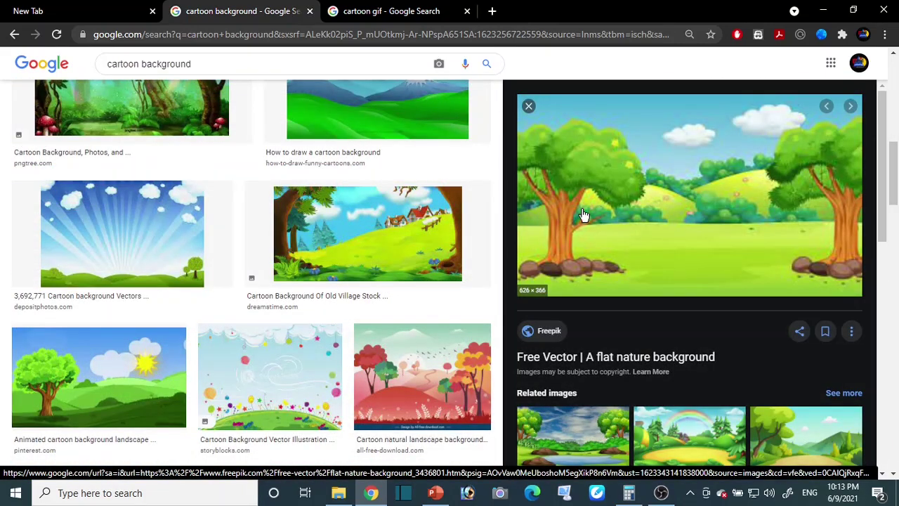
mouse_move(538, 288)
left_mouse_down()
mouse_move(436, 495)
mouse_move(285, 226)
left_mouse_up()
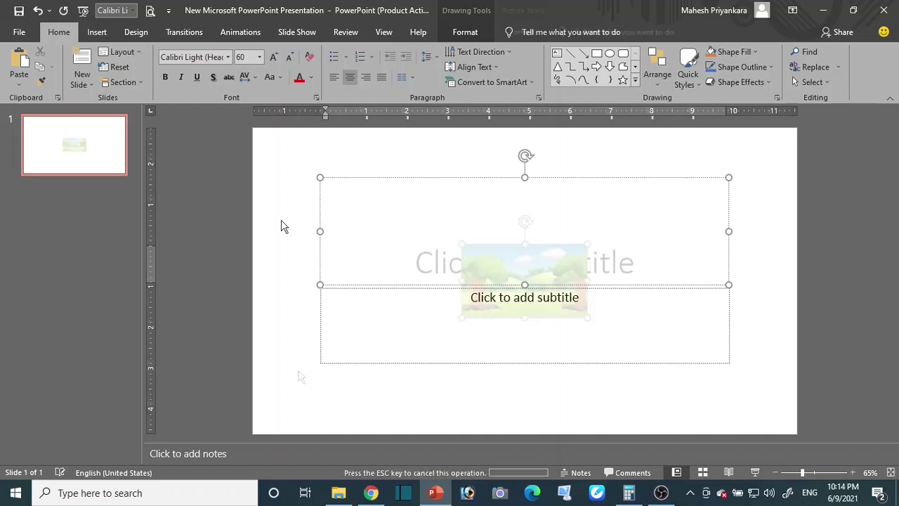
Step: Stretch the tree landscape picture to cover the whole title slide and send it to back
left_click(506, 310)
left_click_drag(506, 310, 326, 186)
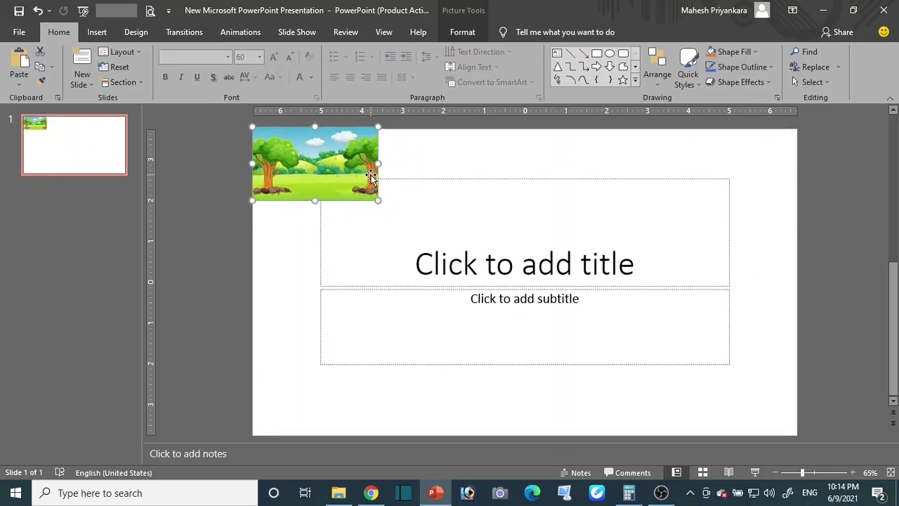
left_click_drag(380, 163, 797, 145)
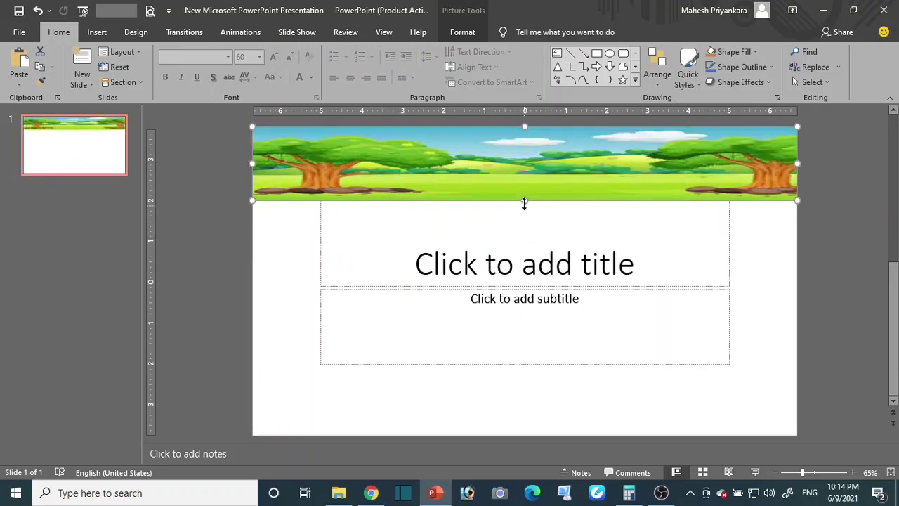
left_click_drag(525, 201, 524, 435)
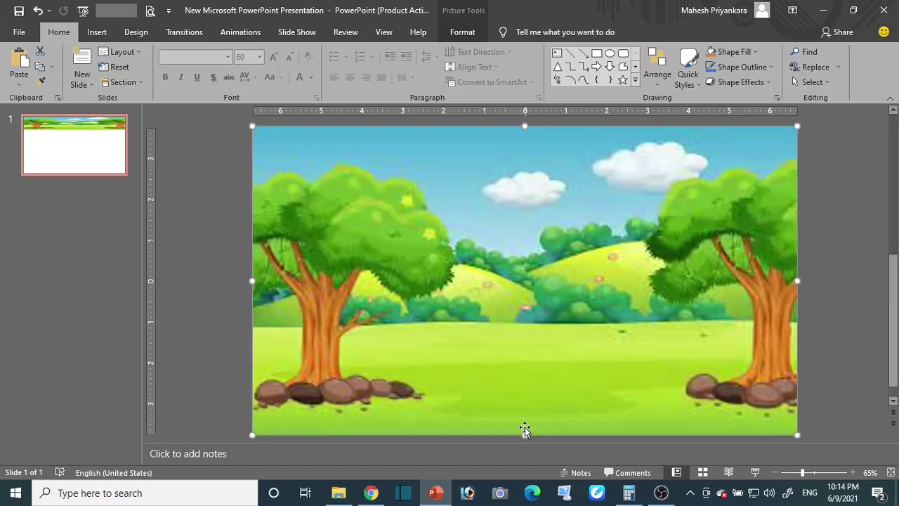
right_click(500, 285)
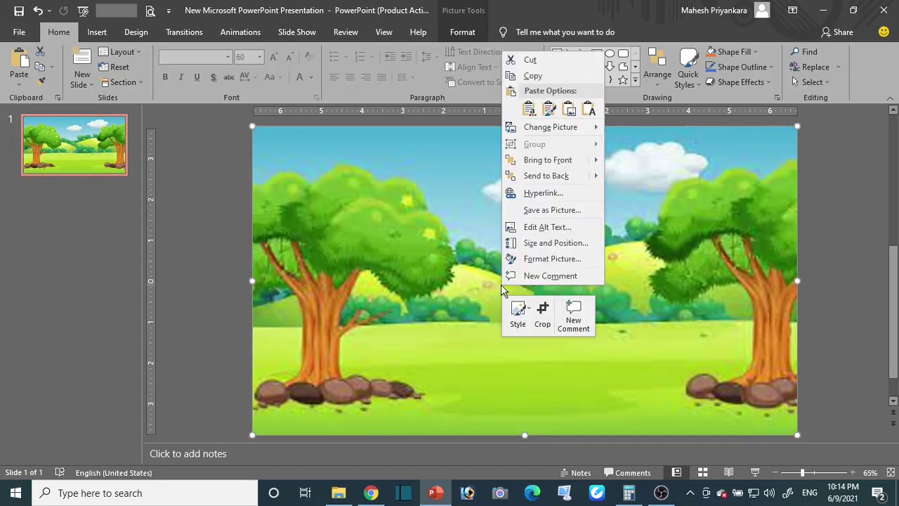
left_click(512, 180)
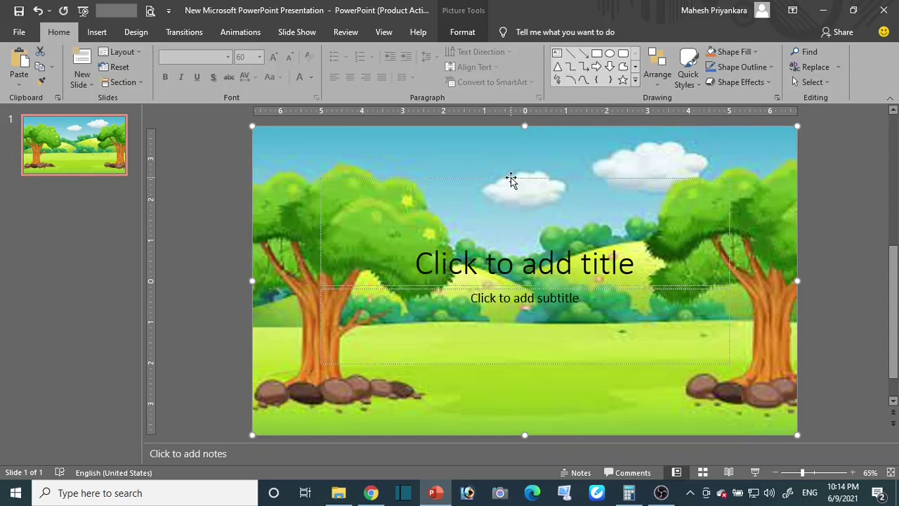
Step: Type the title 'Aaaaaaaaa' and format it 88 pt, bold, dark blue
left_click(494, 259)
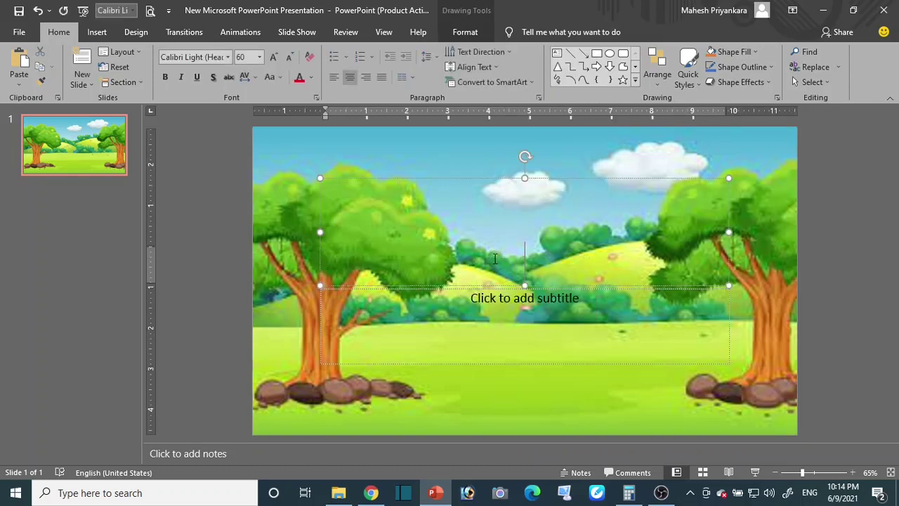
type("A")
type("aaaaaaaa")
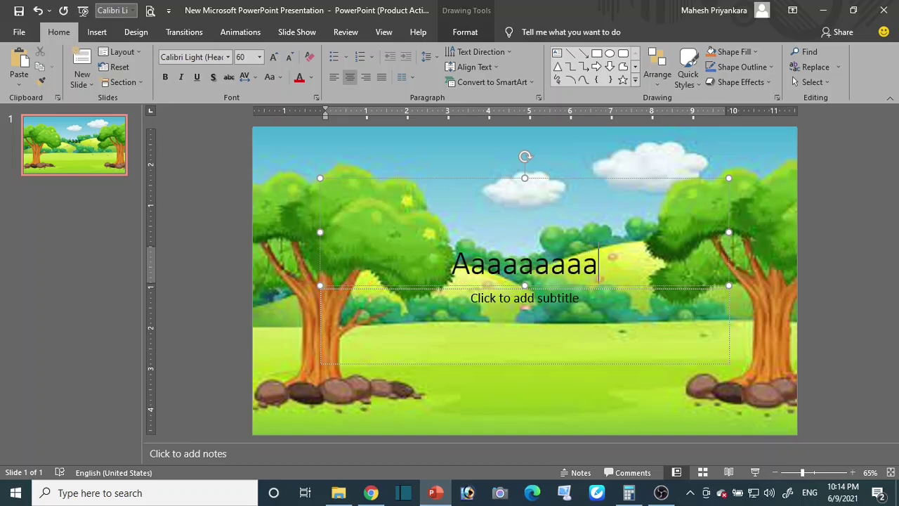
left_click_drag(448, 265, 642, 270)
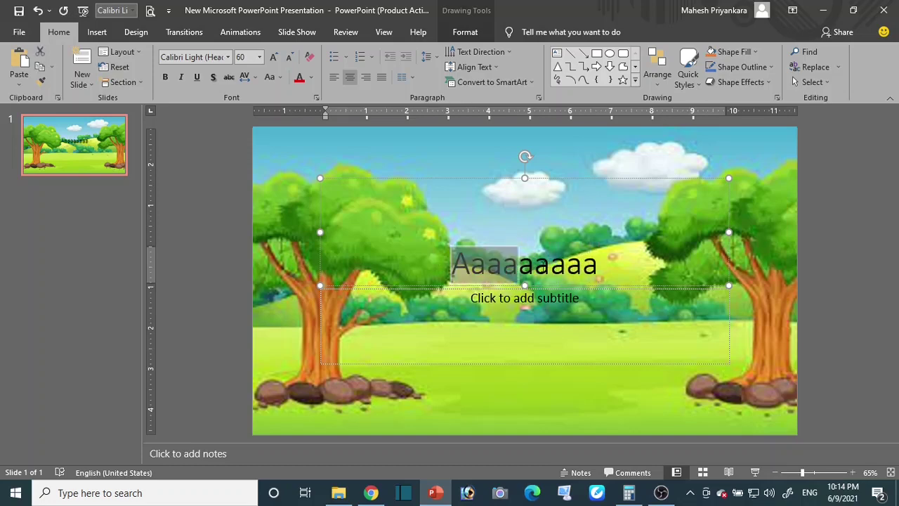
left_click(271, 58)
left_click(271, 58)
left_click(271, 58)
left_click(272, 57)
left_click(165, 77)
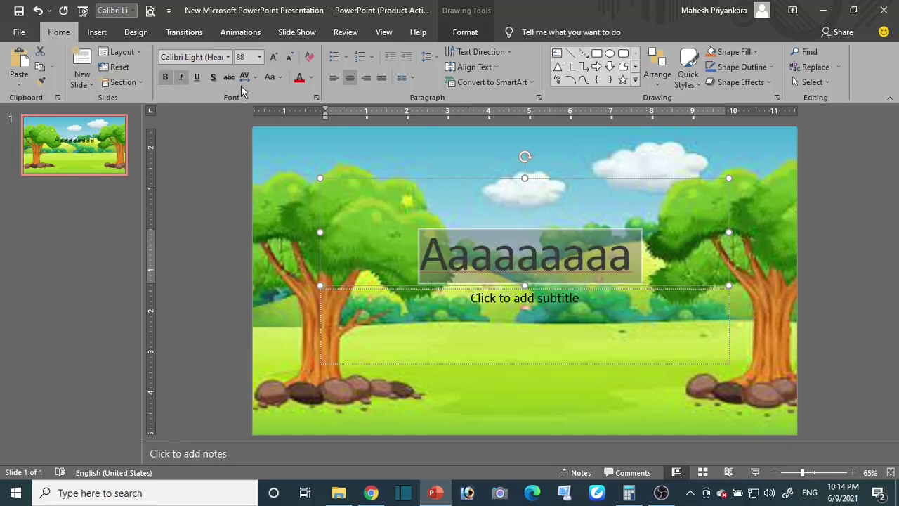
left_click(299, 77)
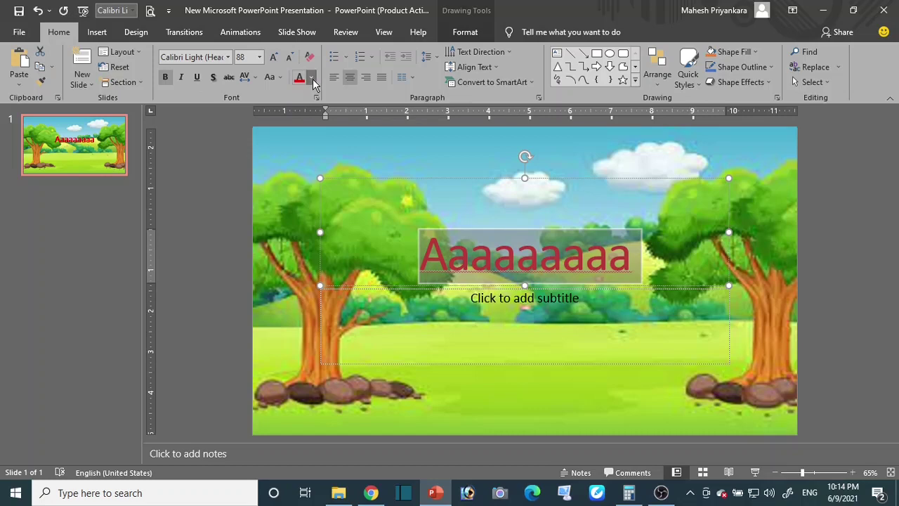
left_click(311, 78)
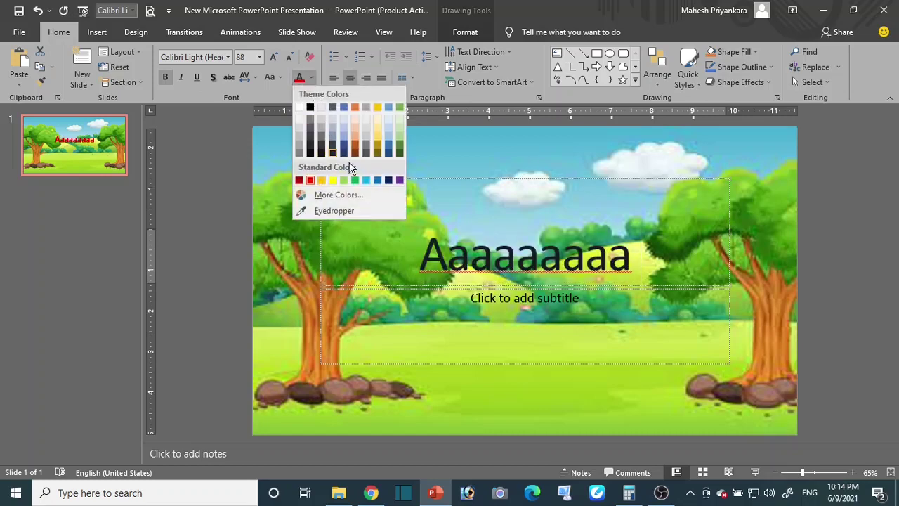
left_click(391, 181)
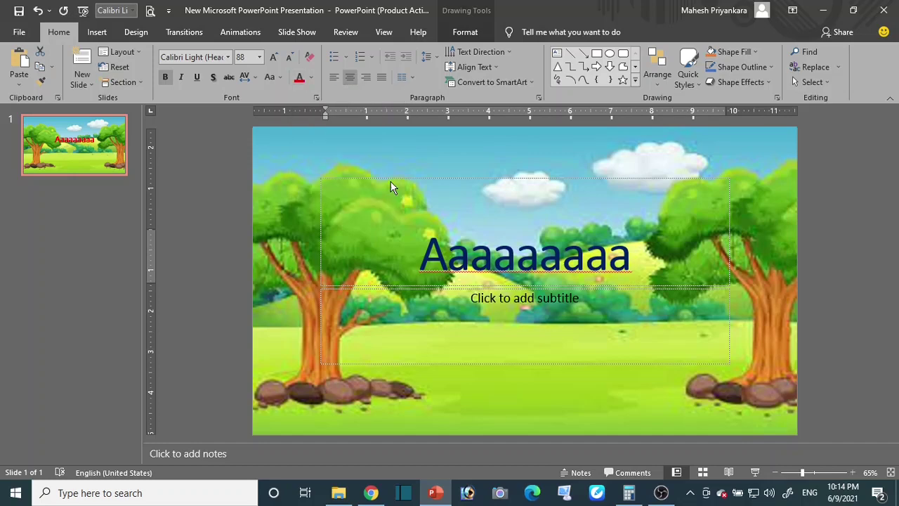
Step: Move the title box down onto the grass below the subtitle
left_click(535, 178)
left_click_drag(535, 179, 541, 280)
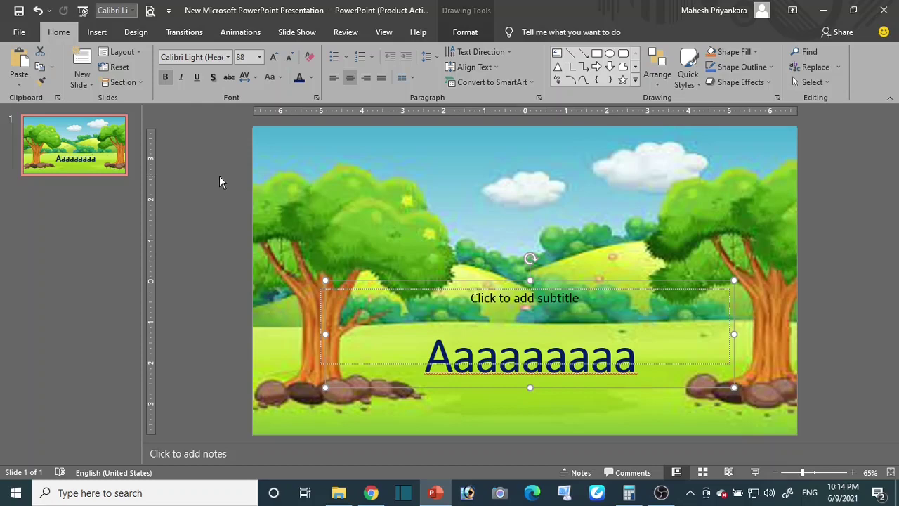
right_click(86, 170)
Step: Add slide 2 titled 'Bbbbbb BBBB bbbbbb bbbbbb' with bullets 'HHh hhhhhh', 'KJKKKK hhhh', 'JJHGFFFGH'
left_click(118, 238)
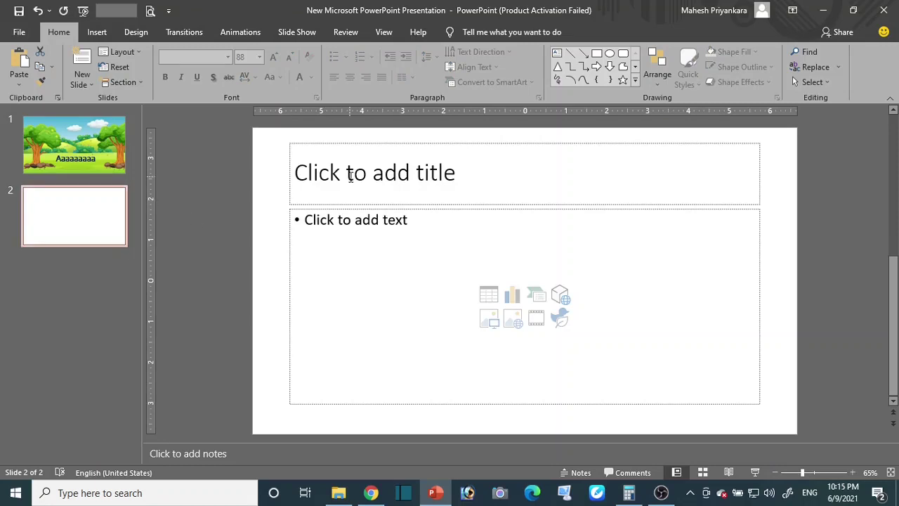
left_click(350, 177)
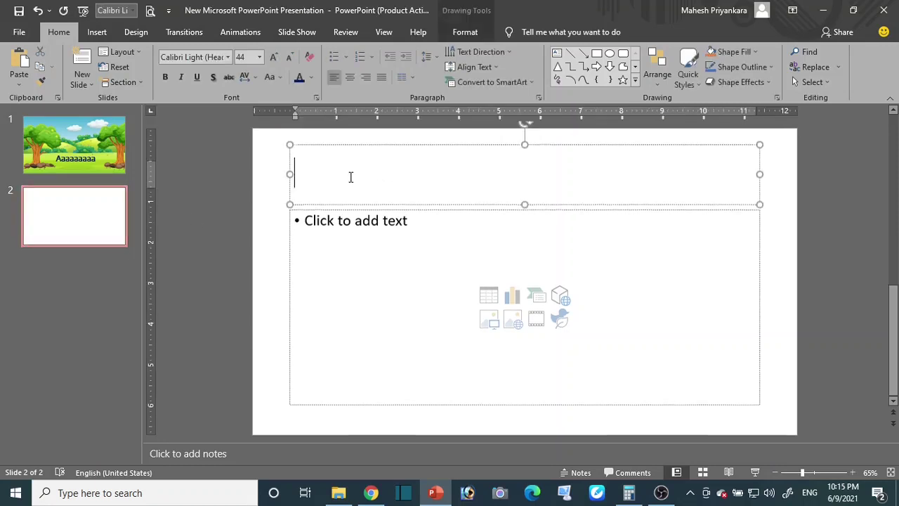
type("Bbb")
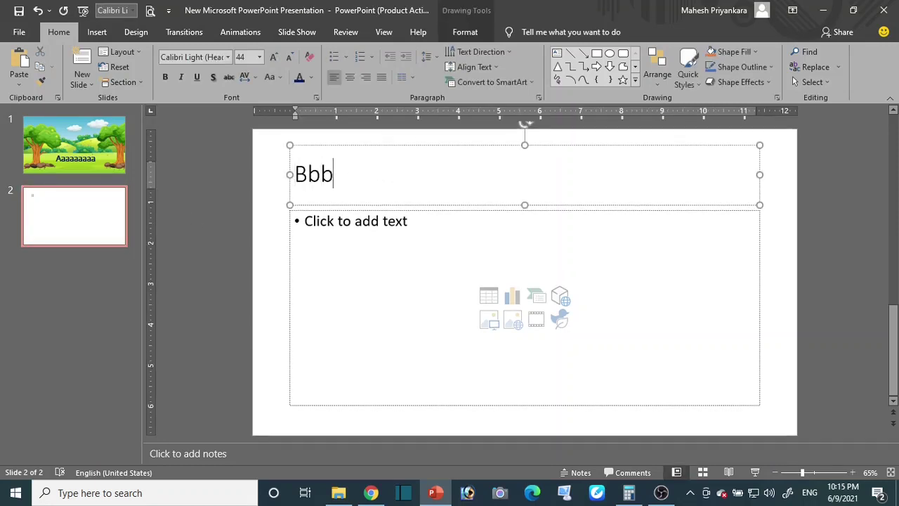
type("bbb BBBB")
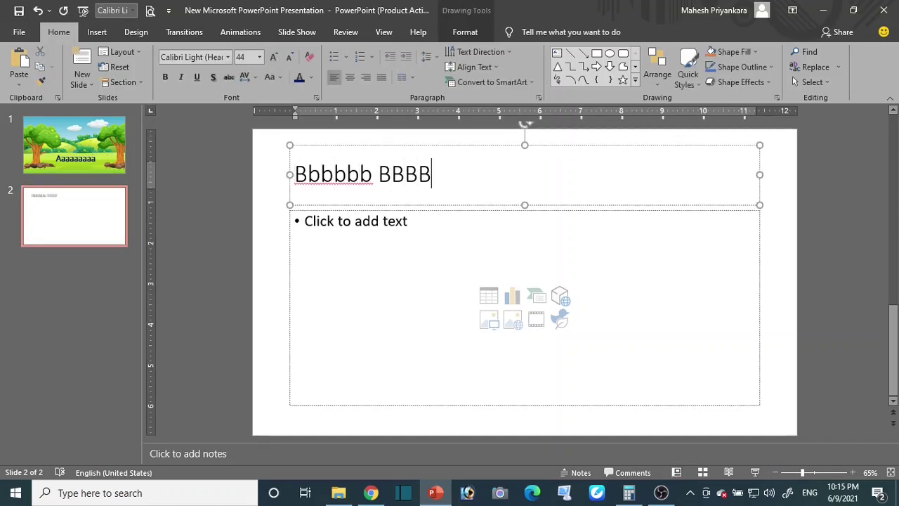
type(" bbbbbb ")
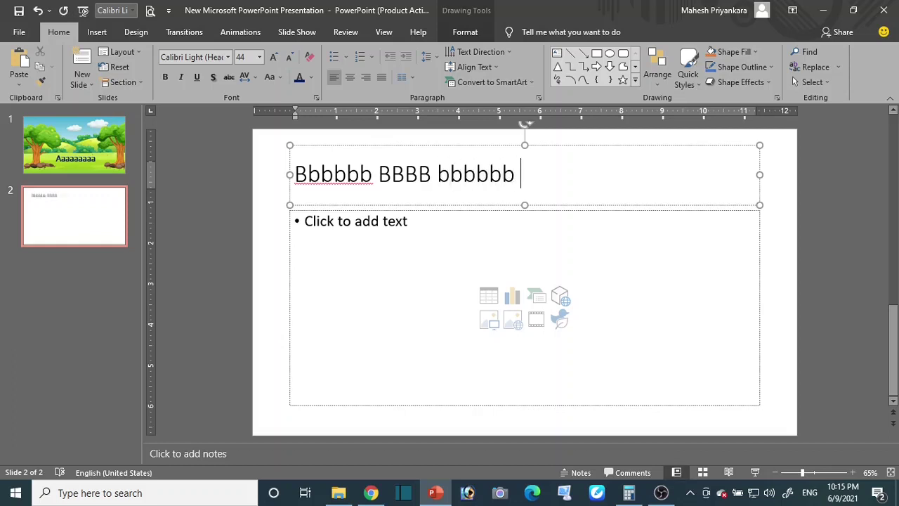
type("bbbbbb")
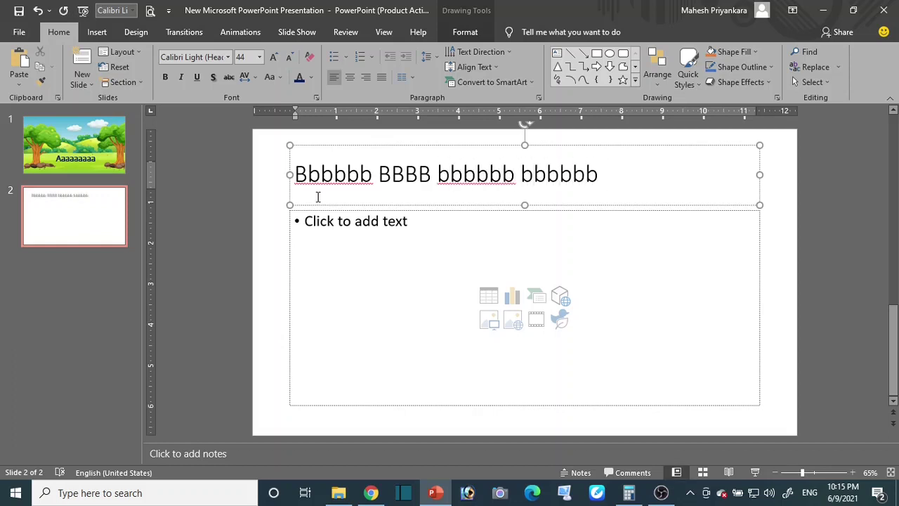
left_click(339, 220)
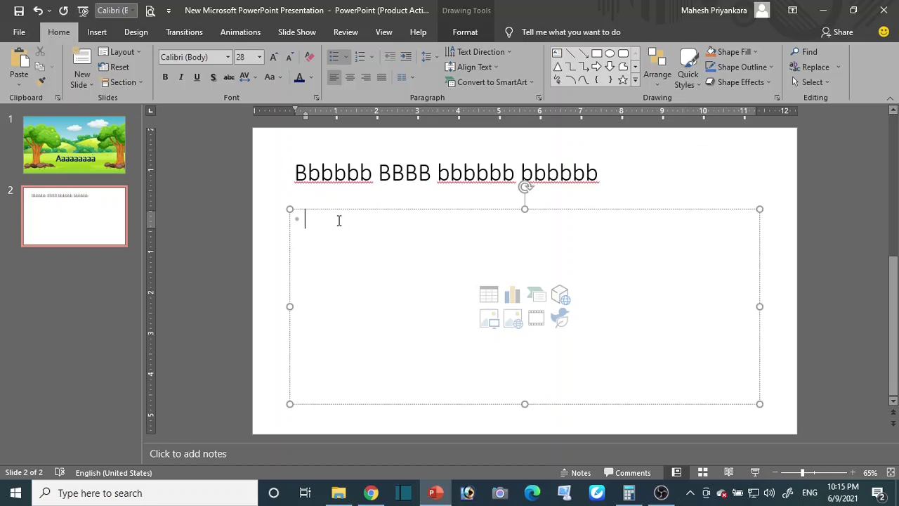
type("HHh hhhhh")
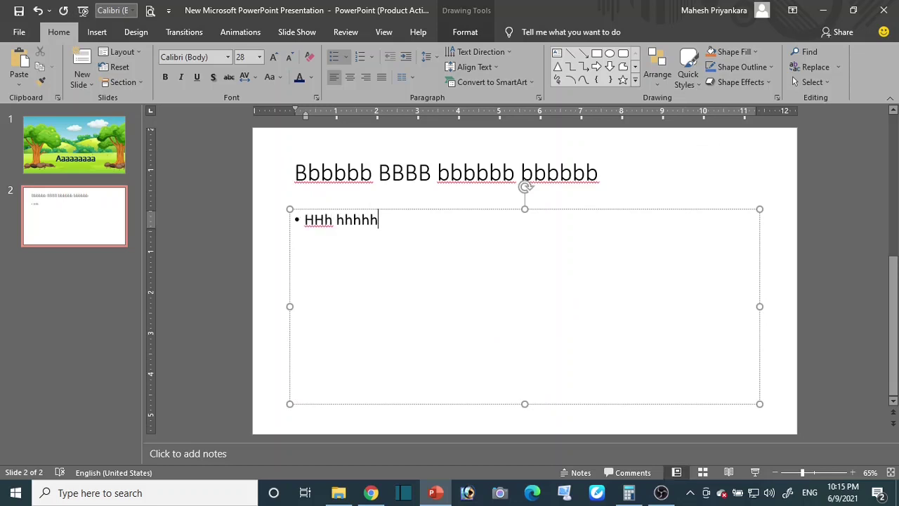
type("h")
key("Return")
type("KJKKK")
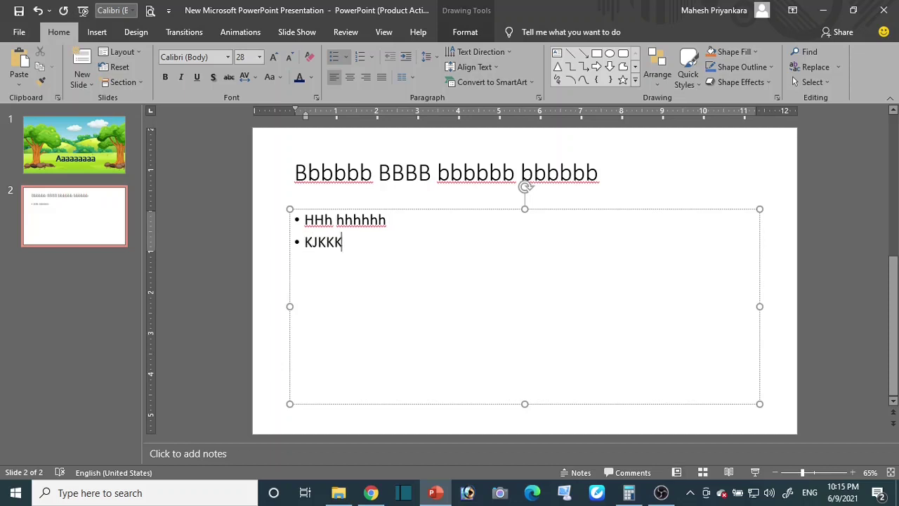
type("K hhhh")
key("Return")
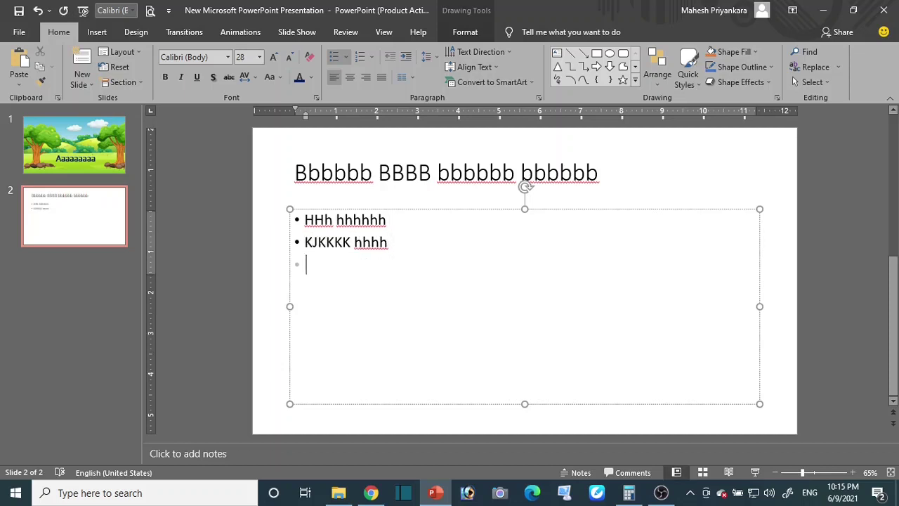
type("JJHGFFFGH")
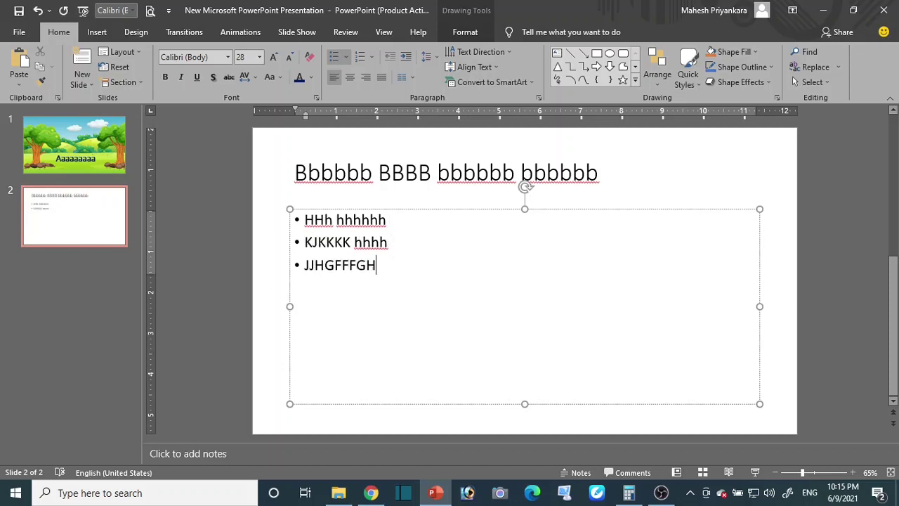
Step: Move the bullets lower, make the title bold, underlined and larger, and enlarge bullets to 66 pt
left_click(399, 209)
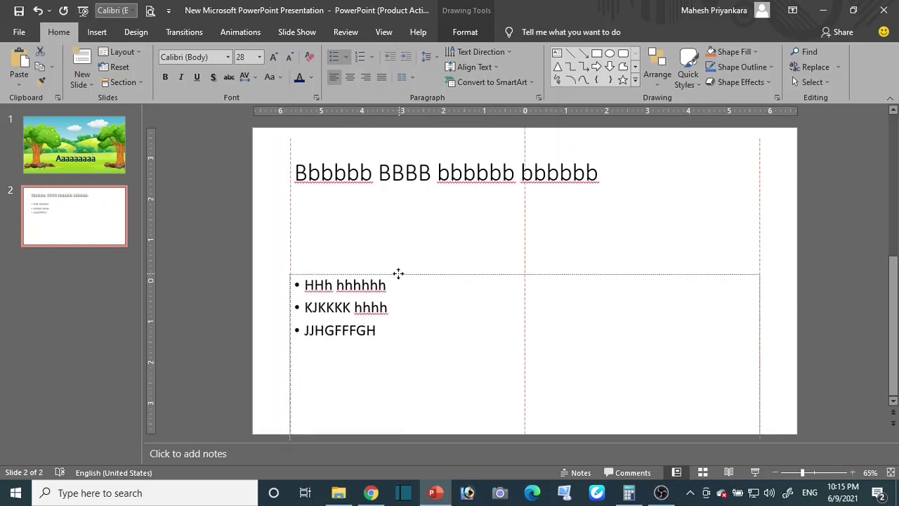
left_click_drag(399, 208, 393, 259)
left_click_drag(295, 171, 618, 182)
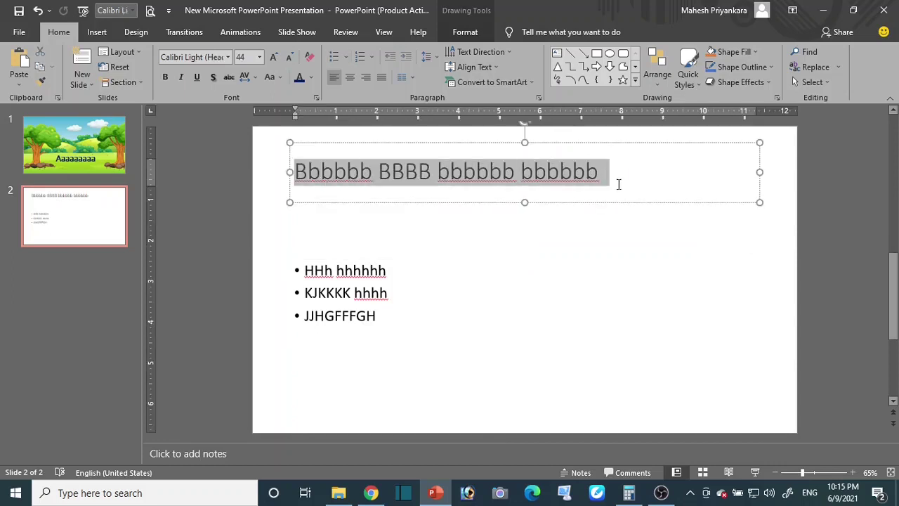
left_click(165, 77)
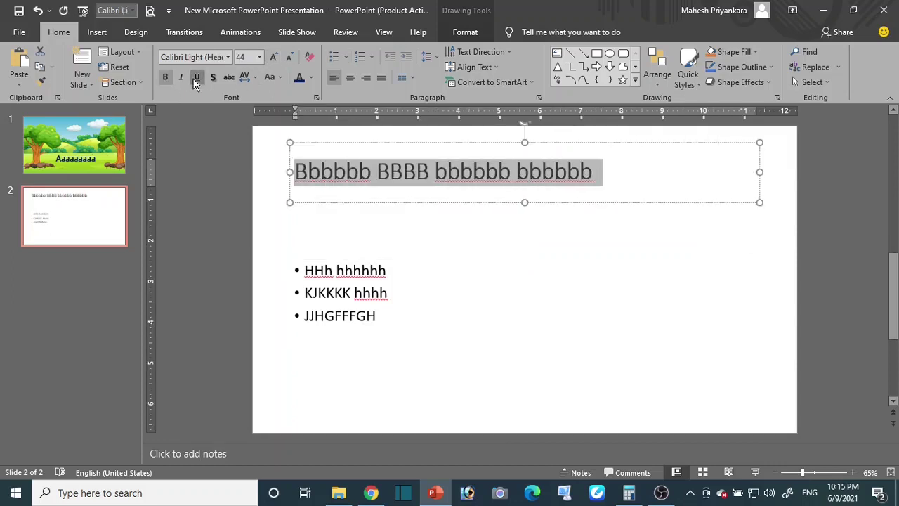
left_click(195, 77)
left_click(275, 59)
left_click(275, 59)
key("Escape")
key("Tab")
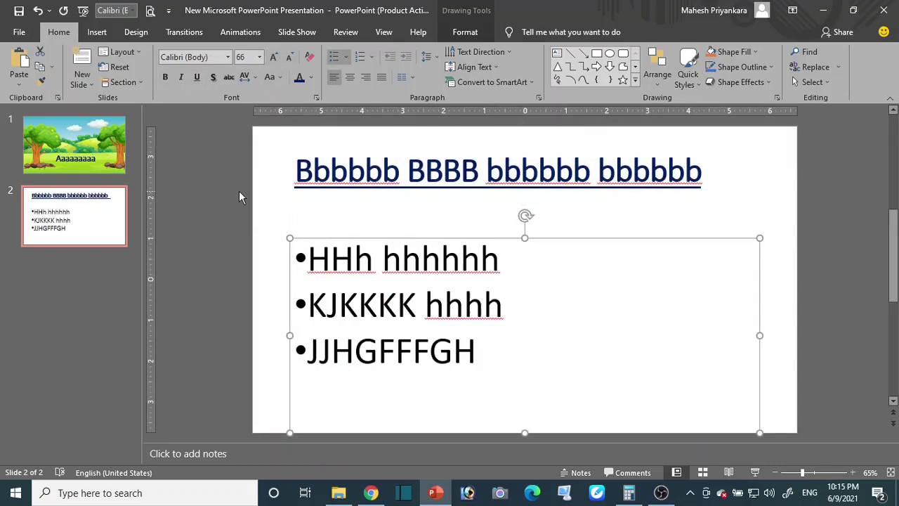
Step: Duplicate the bulleted slide twice so it also appears as slides 3 and 4
right_click(86, 220)
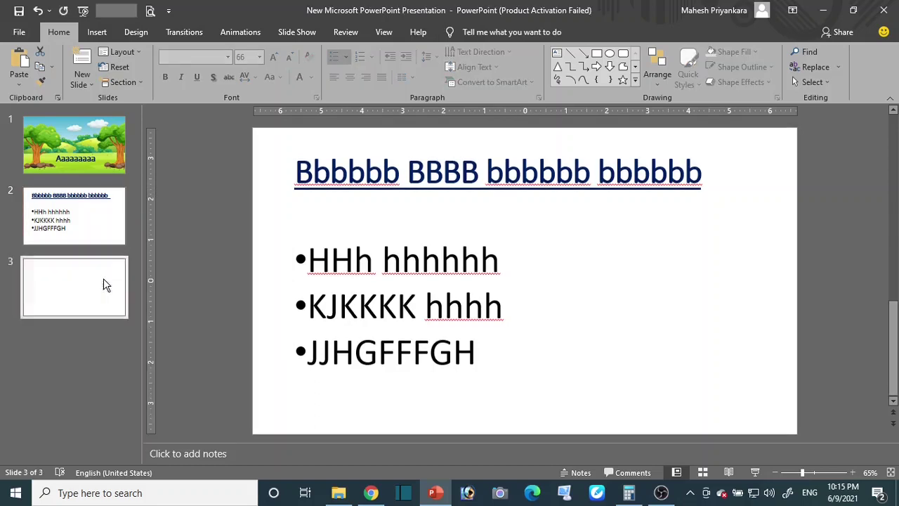
right_click(103, 278)
left_click(162, 143)
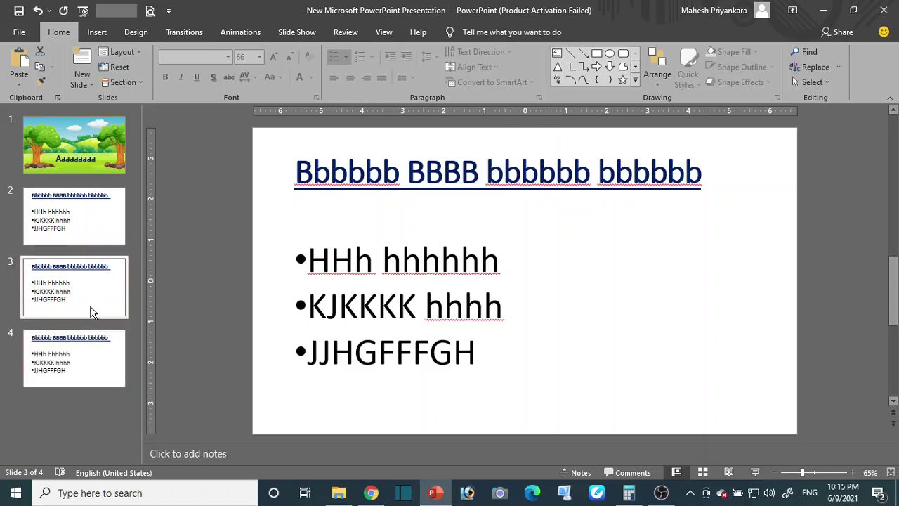
Step: Review slides 2 to 4, ending back on slide 2
left_click(88, 234)
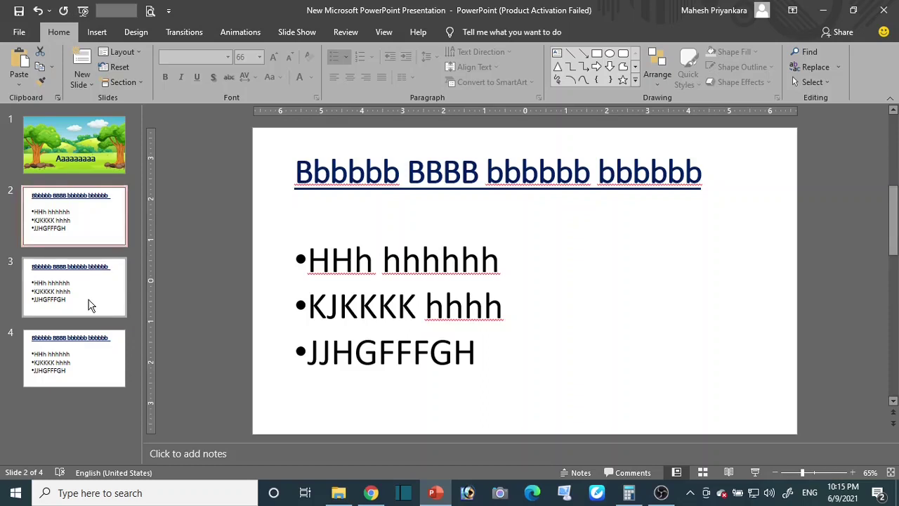
left_click(89, 302)
left_click(89, 357)
left_click(77, 217)
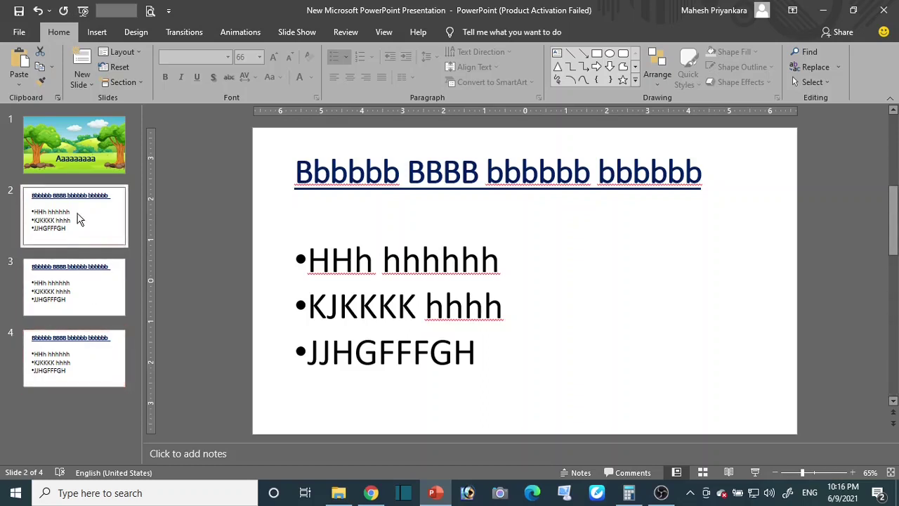
left_click(76, 297)
left_click(84, 202)
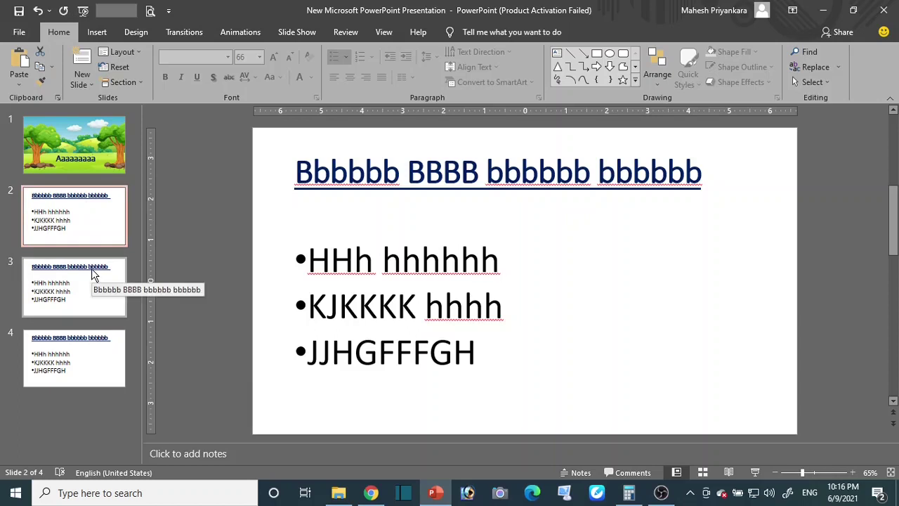
left_click(86, 383)
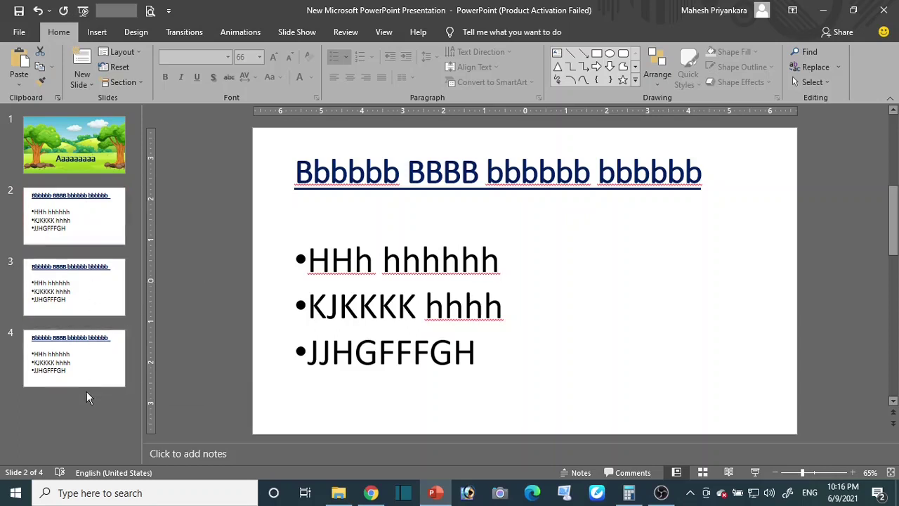
left_click(81, 227)
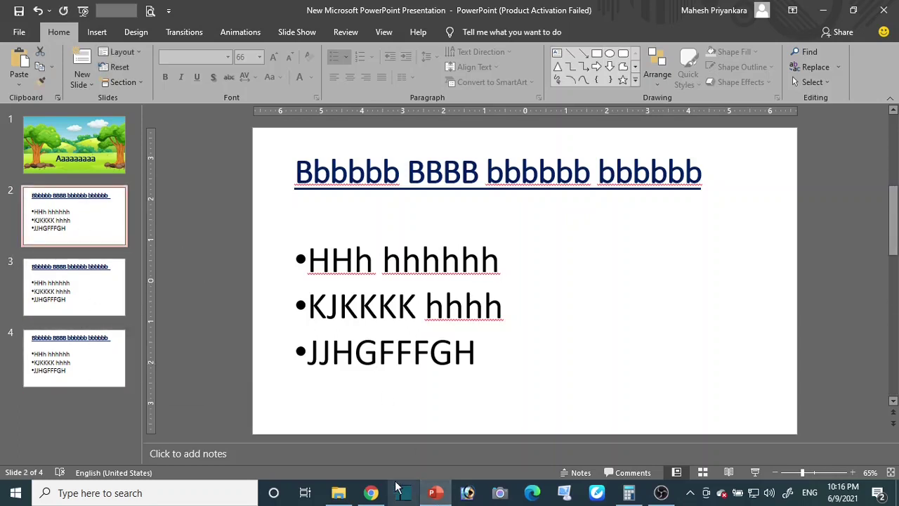
Step: Open the blue cartoon bird GIF from the 'cartoon gif' image results and drag it into PowerPoint
left_click(375, 495)
left_click(405, 8)
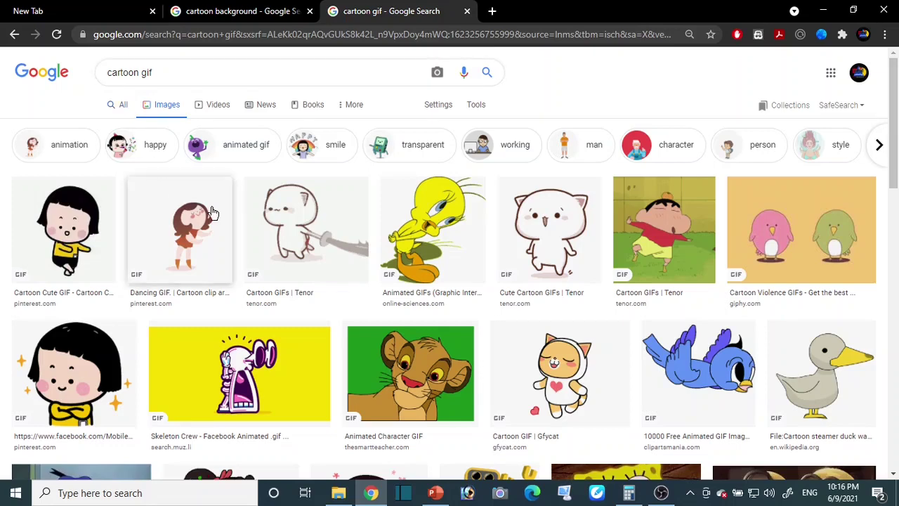
left_click(693, 376)
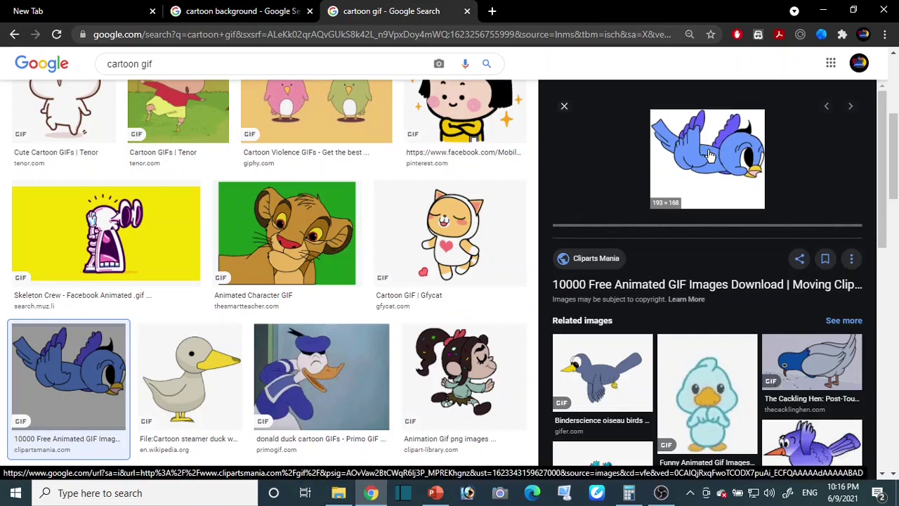
mouse_move(710, 156)
left_mouse_down()
mouse_move(435, 496)
mouse_move(603, 323)
left_mouse_up()
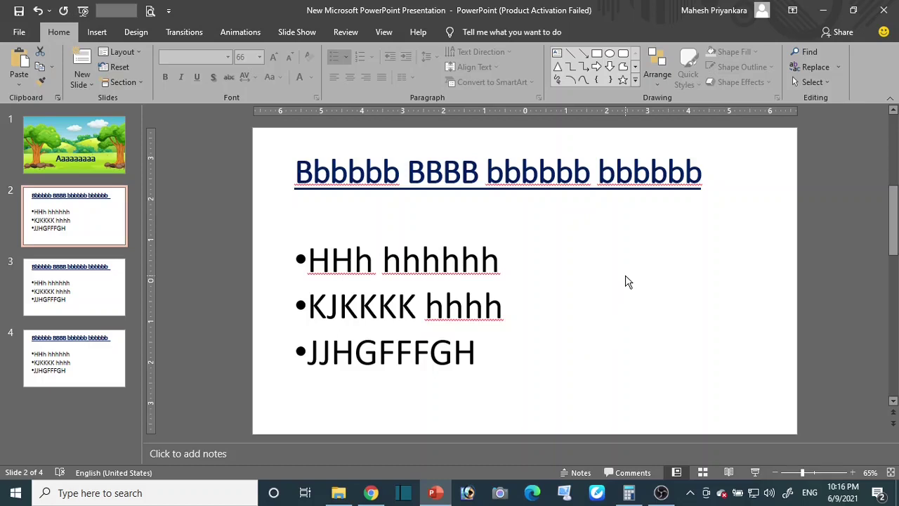
Step: Place the blue bird GIF enlarged beside slide 2's bullets, then move on through slides 3 and 4
left_click_drag(627, 282, 626, 281)
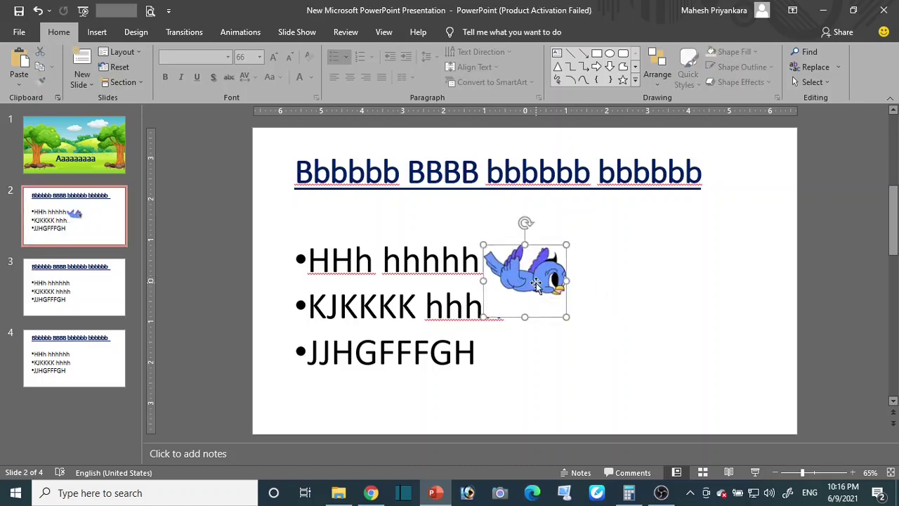
left_click_drag(567, 316, 683, 376)
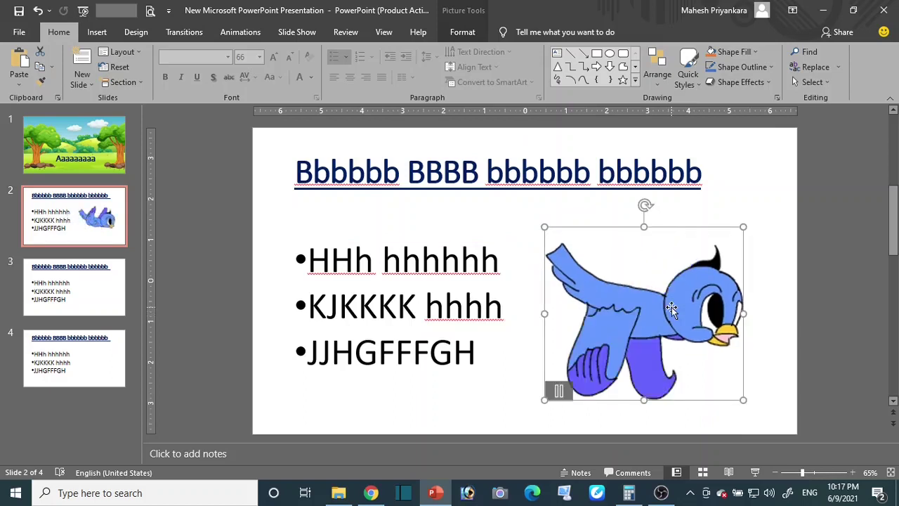
left_click(81, 302)
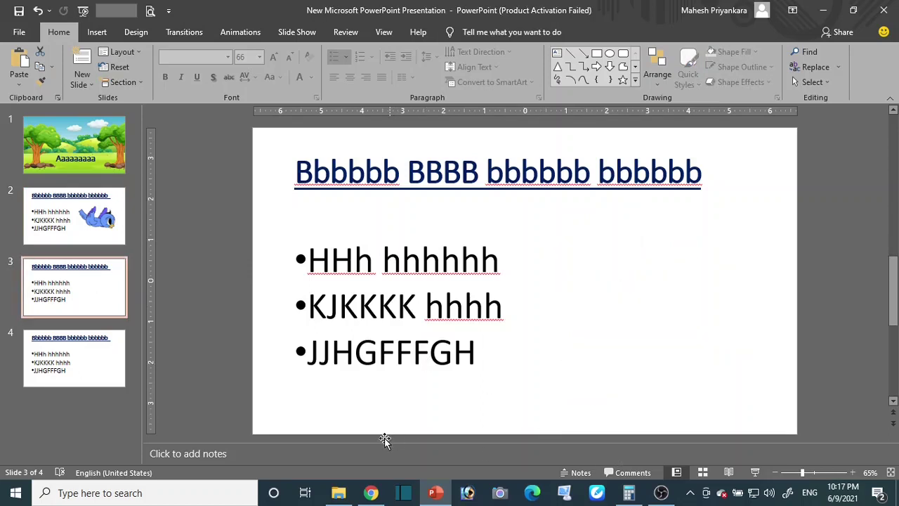
left_click(372, 493)
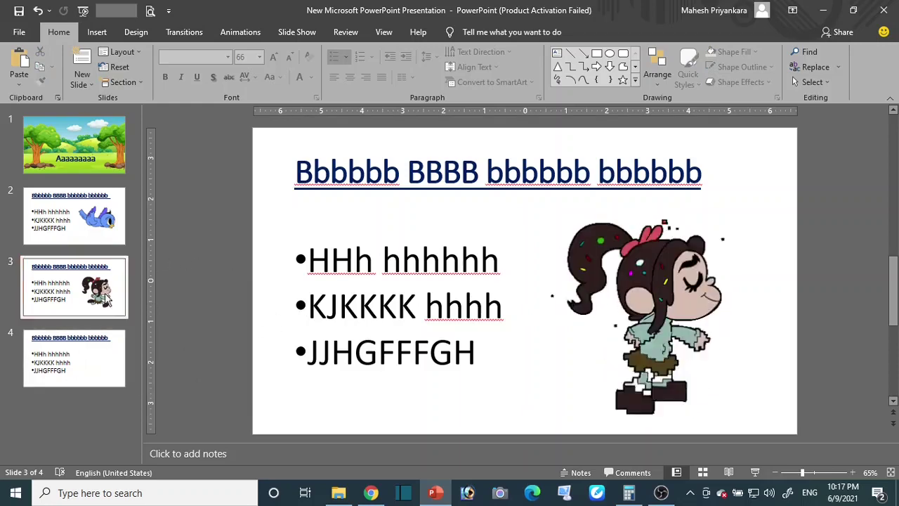
left_click(79, 364)
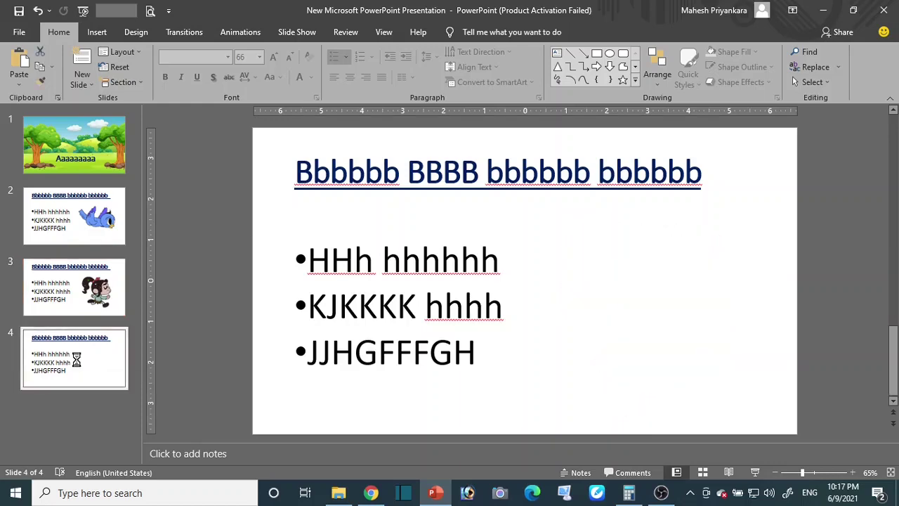
Step: Delete slide 4 and review the three remaining slides, finishing on the landscape title slide
key("Delete")
left_click(74, 144)
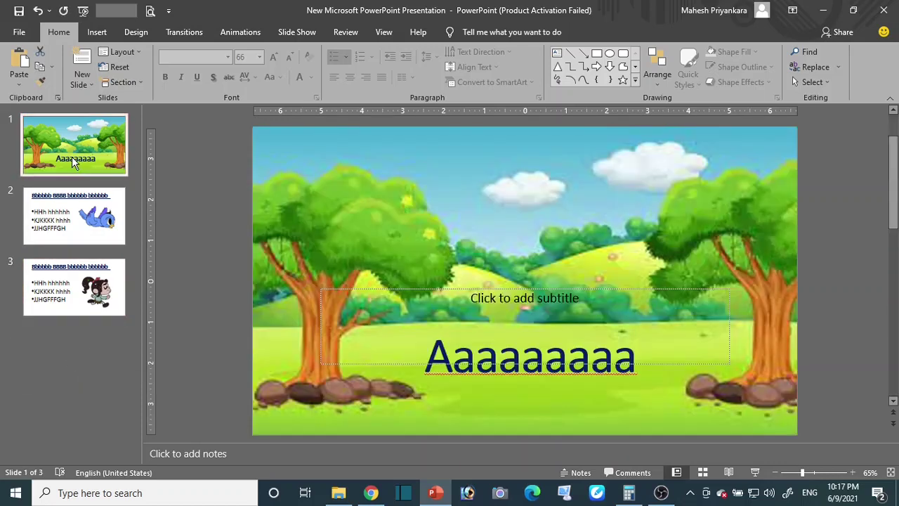
left_click(76, 221)
left_click(79, 273)
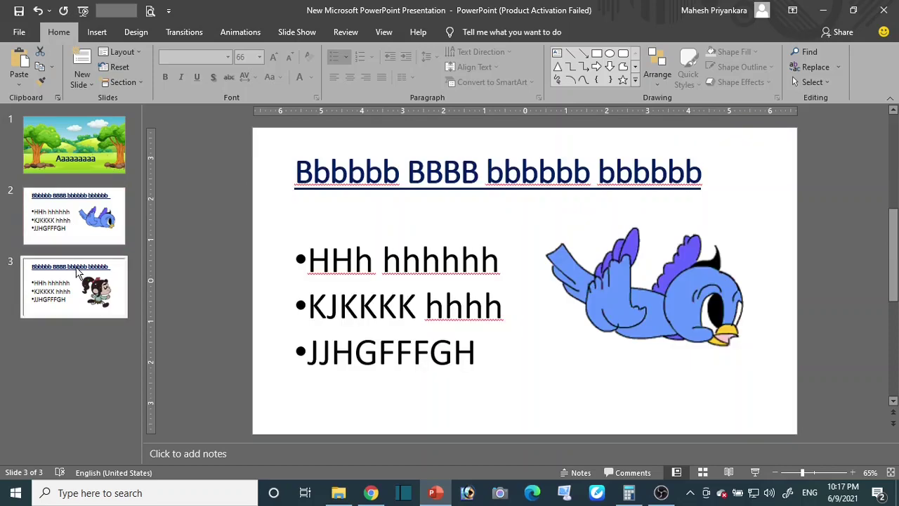
left_click(96, 218)
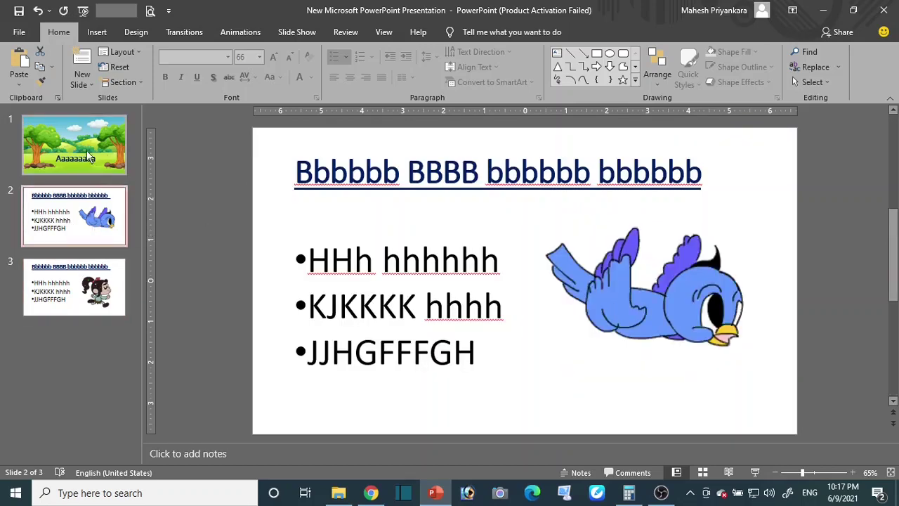
left_click(90, 156)
left_click(81, 224)
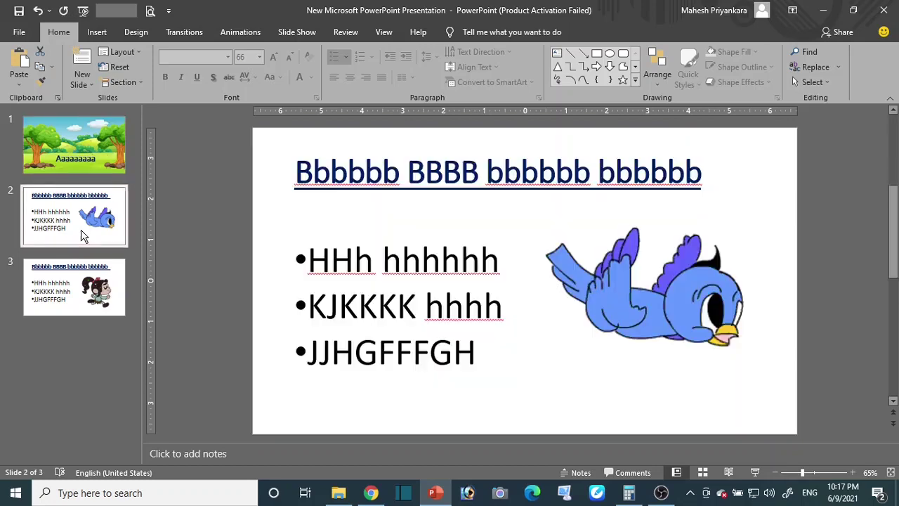
left_click(81, 260)
left_click(81, 158)
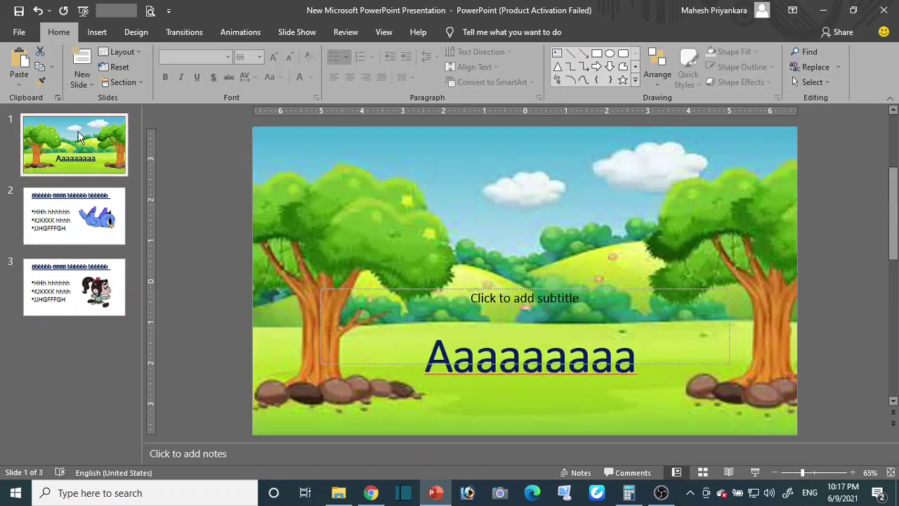
left_click(79, 210)
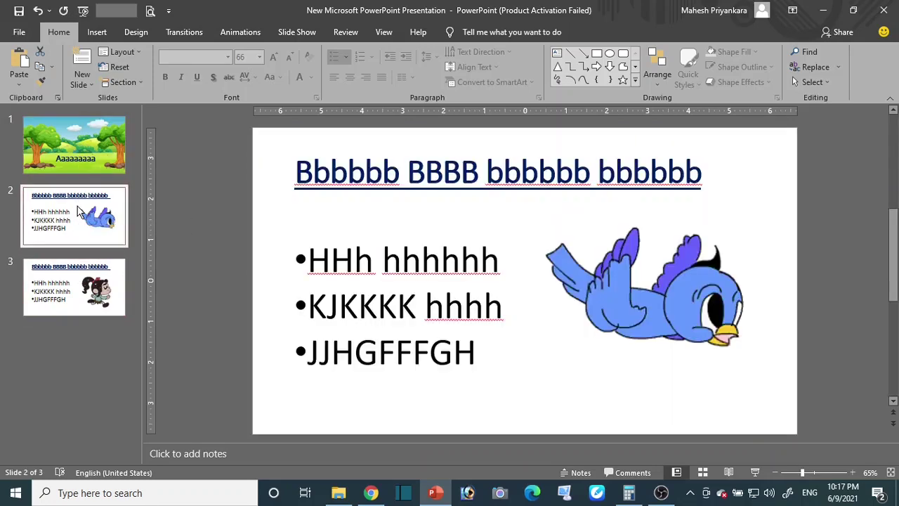
left_click(90, 142)
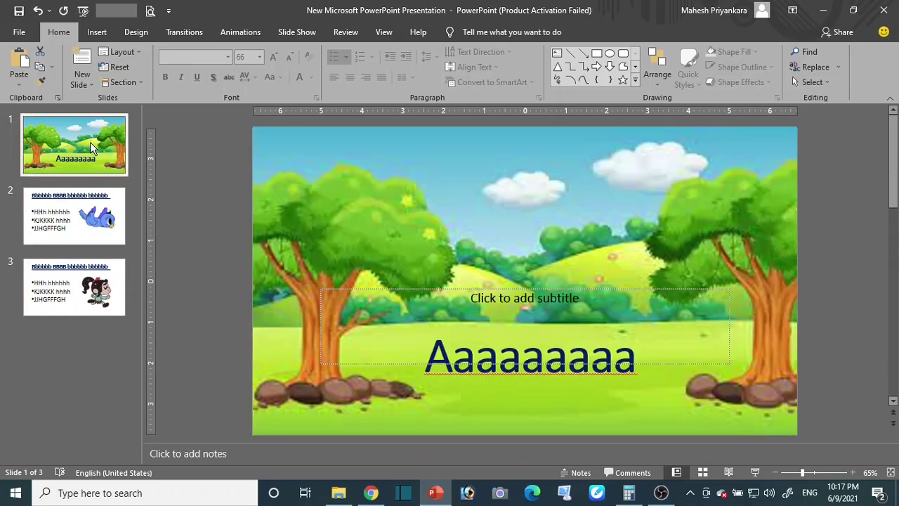
Step: Apply a Wipe entrance animation to the 'Aaaaaaaaa' title on slide 1, then go to slide 2
left_click(498, 370)
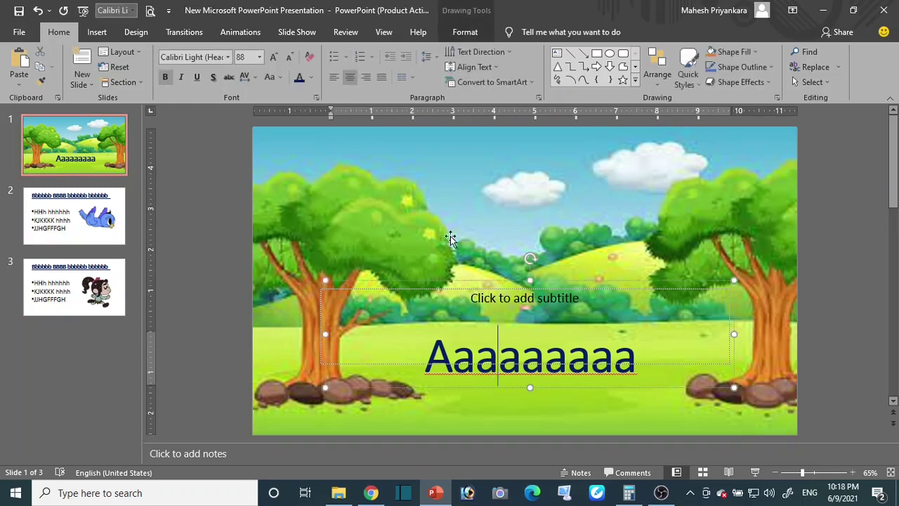
left_click(246, 33)
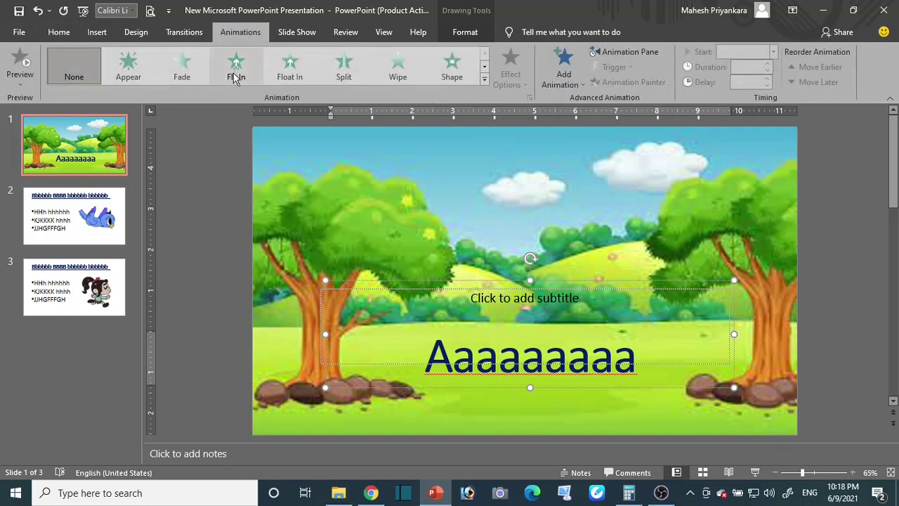
left_click(397, 75)
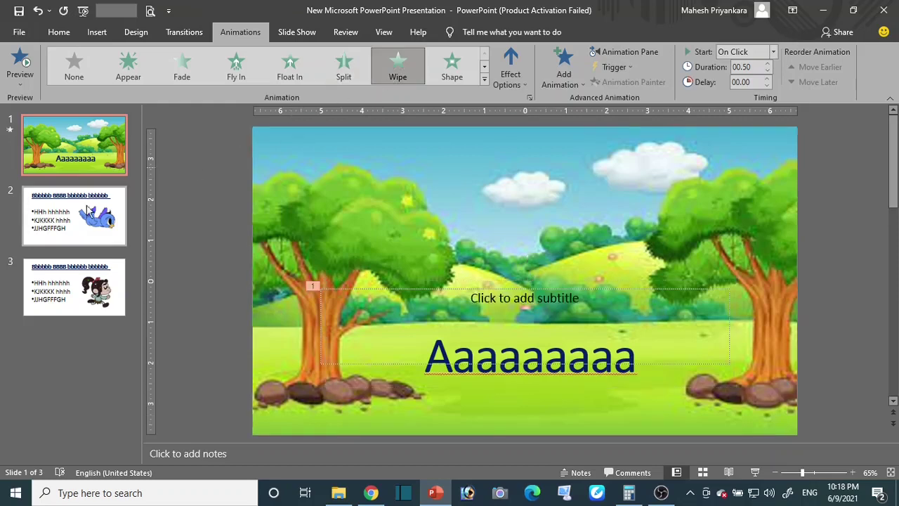
left_click(486, 78)
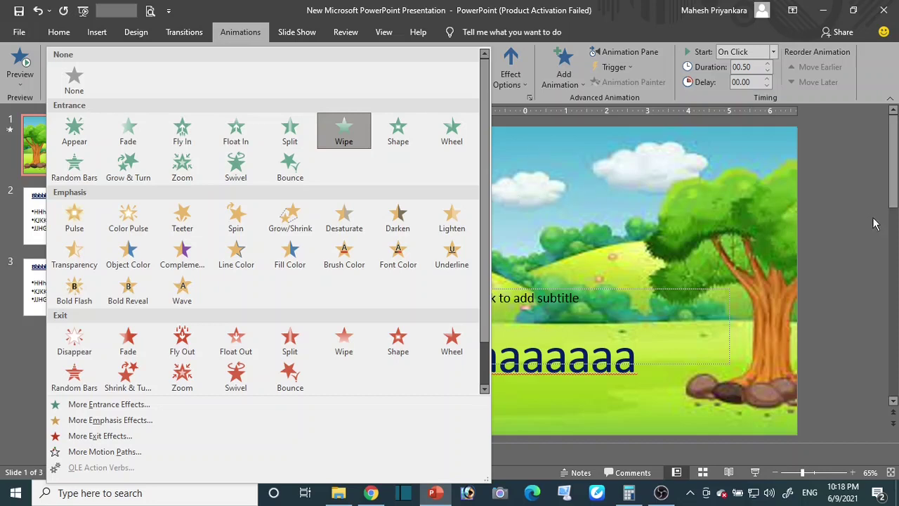
left_click(841, 246)
left_click(70, 231)
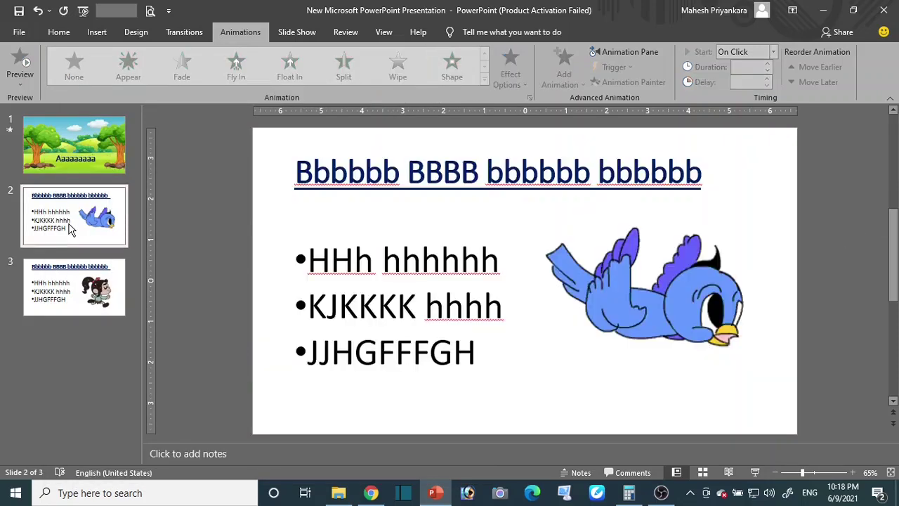
Step: Give the slide 2 title box a Split entrance animation
left_click(381, 170)
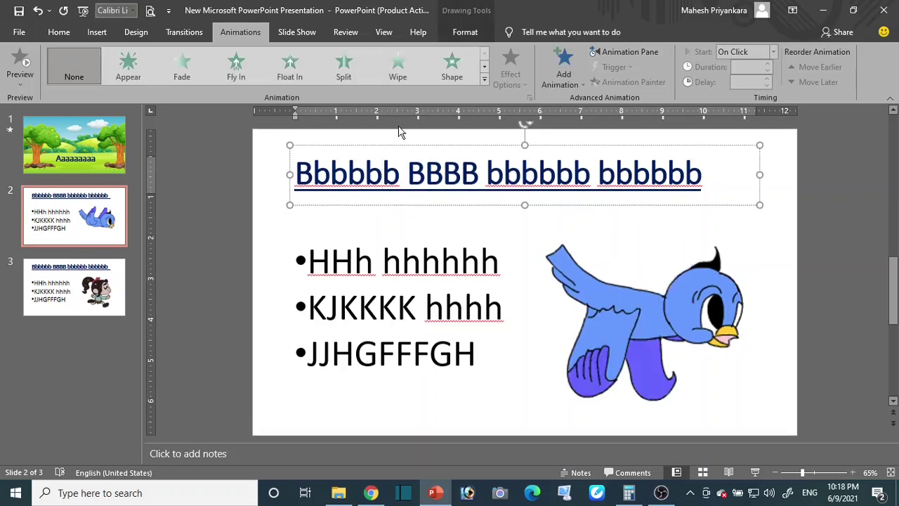
left_click(358, 206)
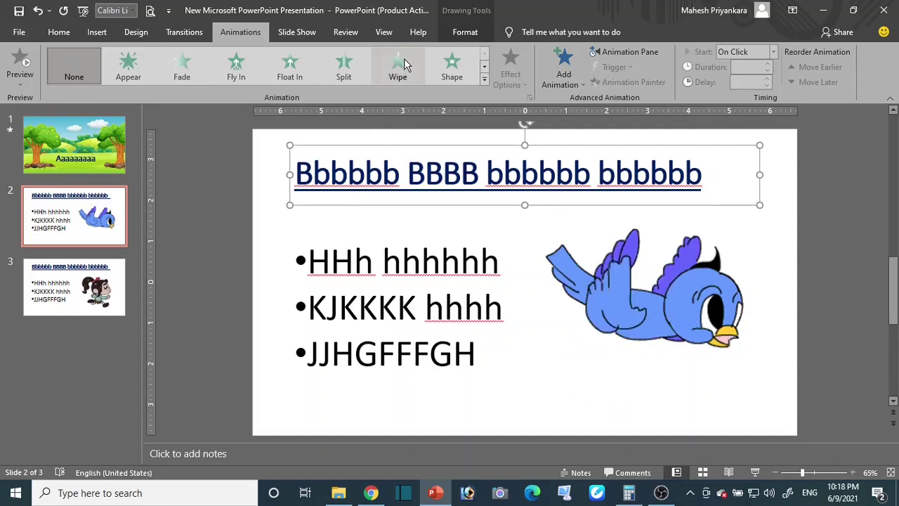
left_click(351, 67)
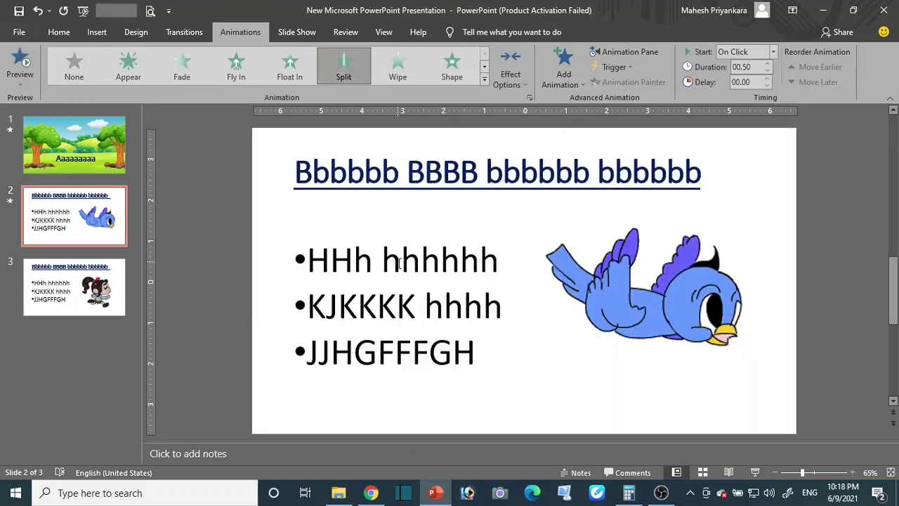
Step: Make the three bullet lines Wipe in from the left, then go to slide 3
left_click(400, 263)
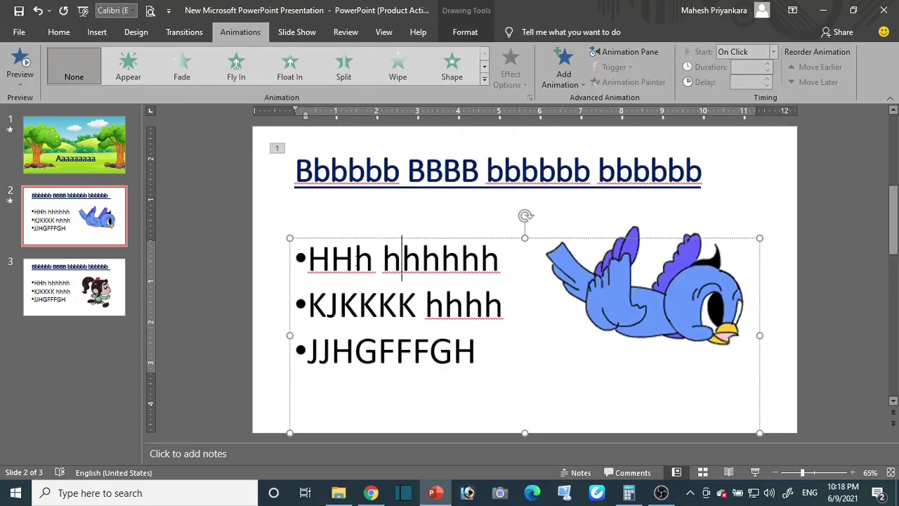
left_click_drag(309, 257, 487, 397)
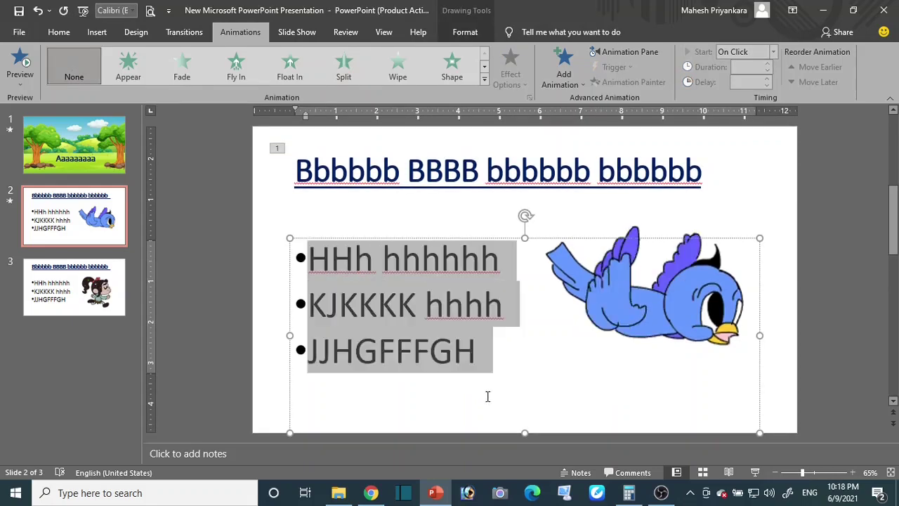
left_click(389, 68)
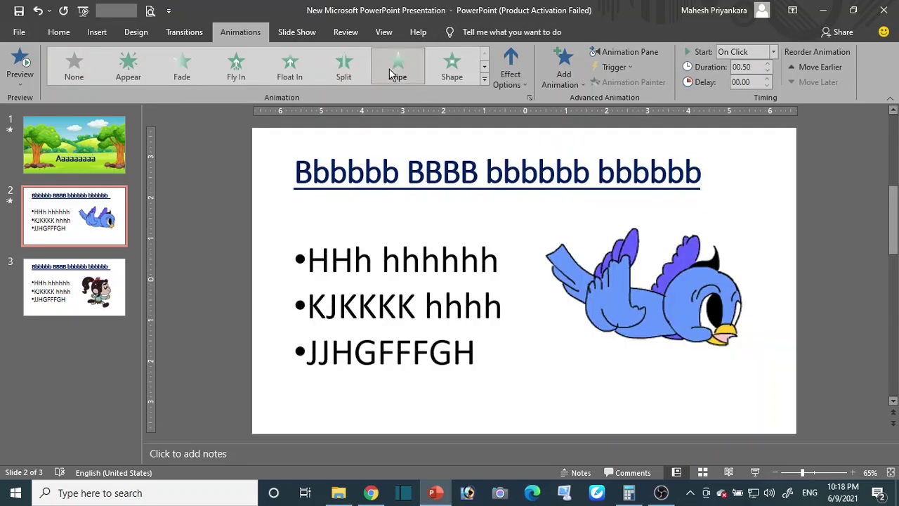
left_click(522, 78)
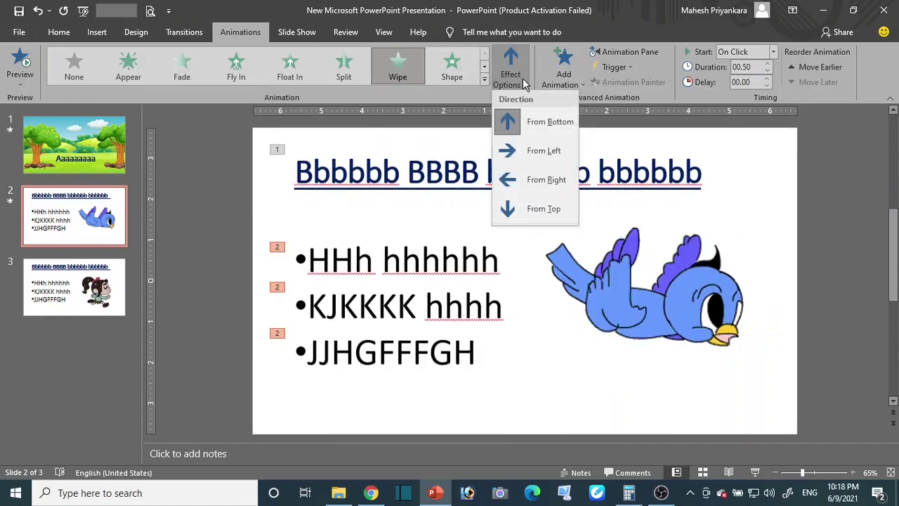
left_click(532, 150)
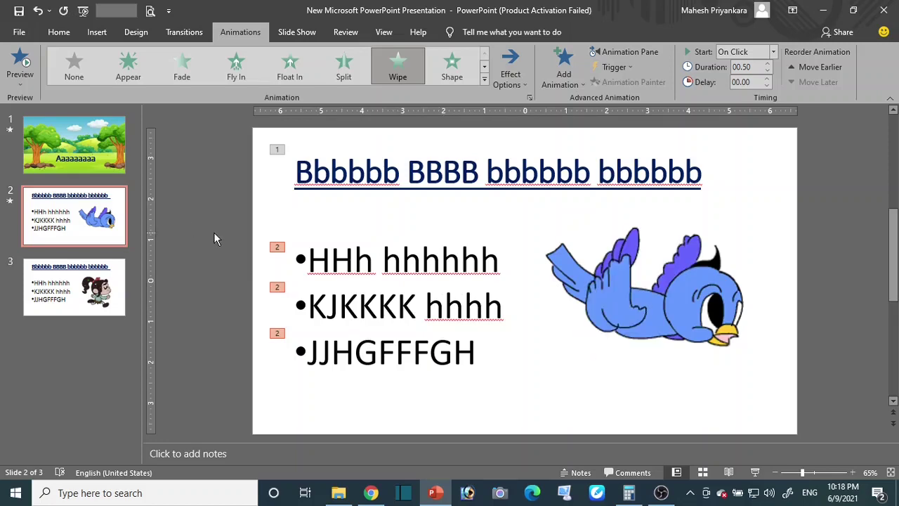
left_click(114, 255)
Step: Add a new slide 4 after slide 3 and draw a circle on it
left_click(113, 271)
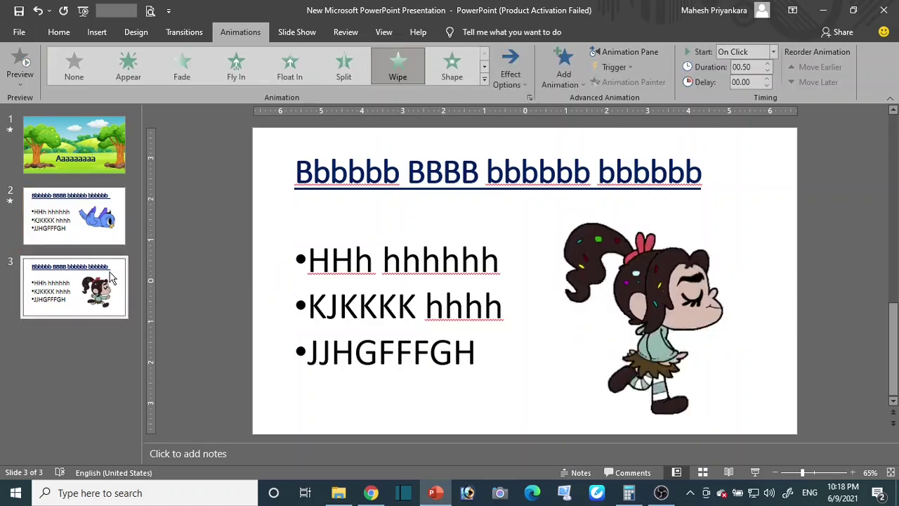
right_click(112, 274)
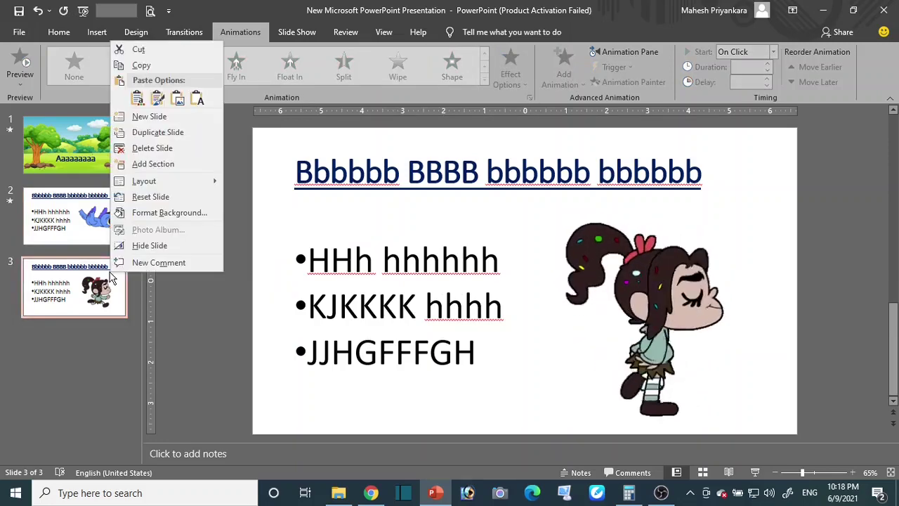
left_click(150, 117)
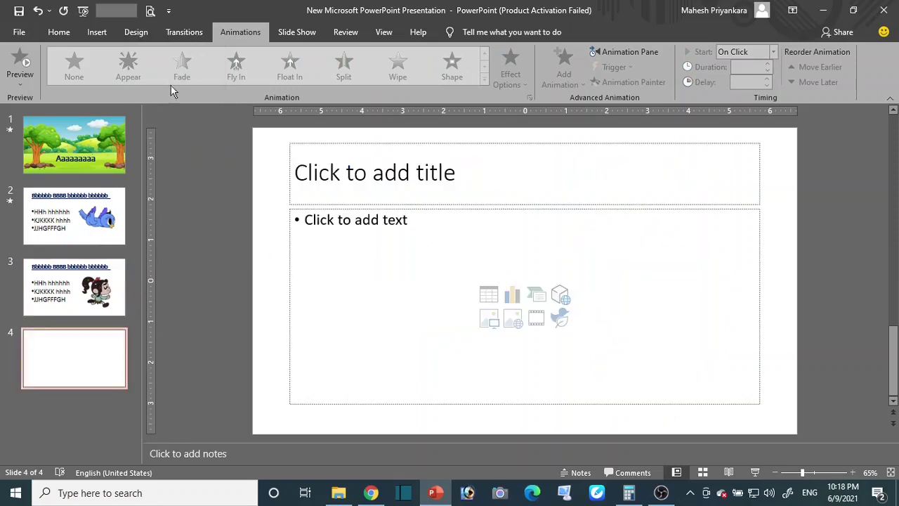
left_click(89, 36)
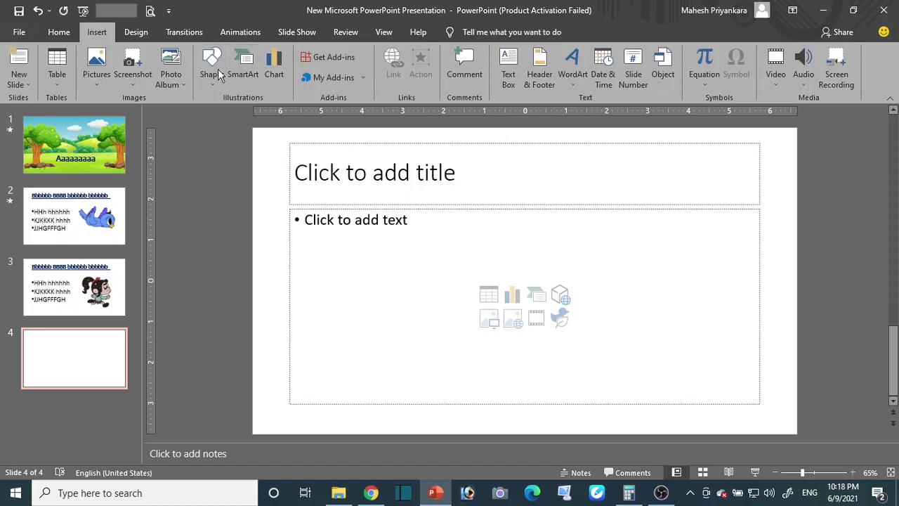
left_click(212, 70)
left_click(260, 112)
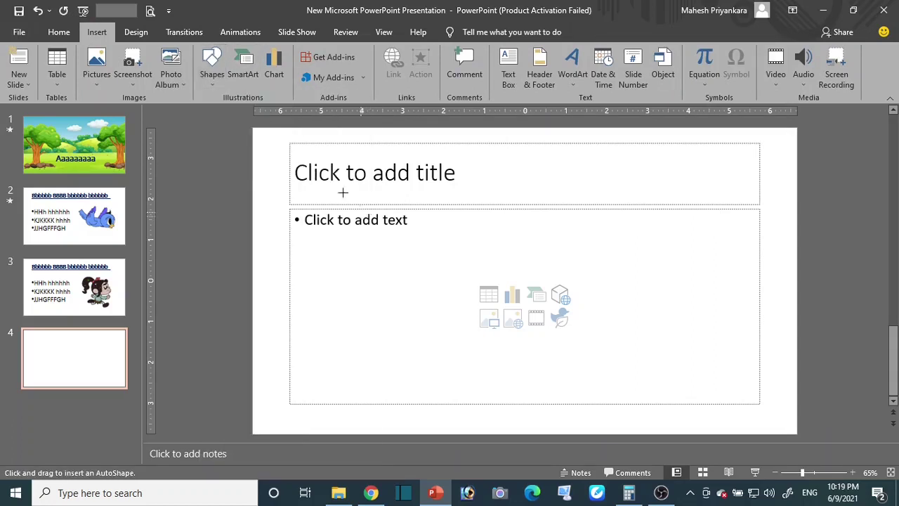
mouse_move(327, 180)
left_mouse_down()
mouse_move(559, 393)
mouse_move(559, 404)
left_mouse_up()
left_click_drag(474, 346, 458, 329)
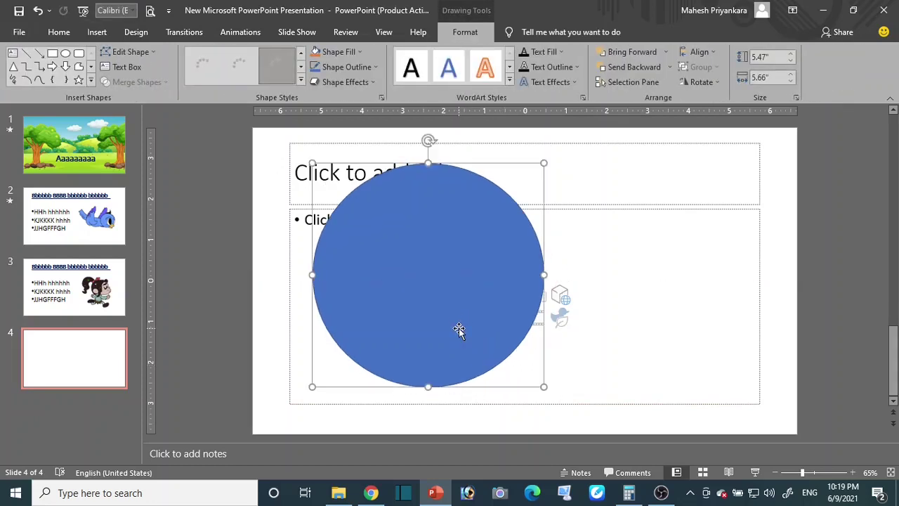
Step: Give the circle a 4½ pt black outline and yellow fill, and stretch it taller
left_click(353, 72)
mouse_move(353, 231)
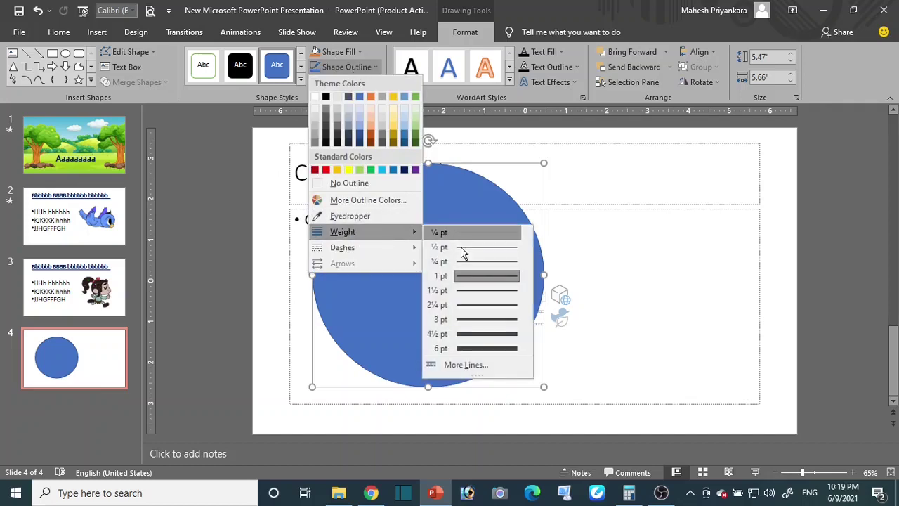
left_click(471, 337)
left_click(352, 68)
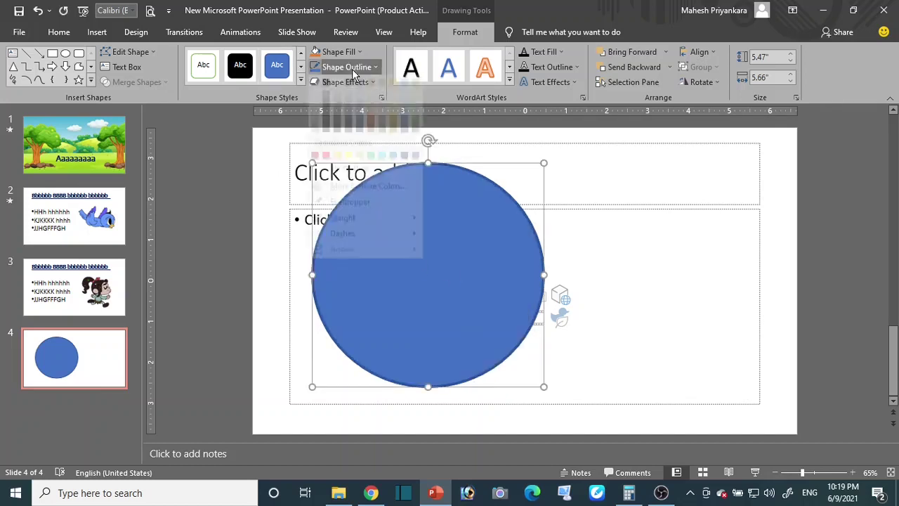
left_click(327, 99)
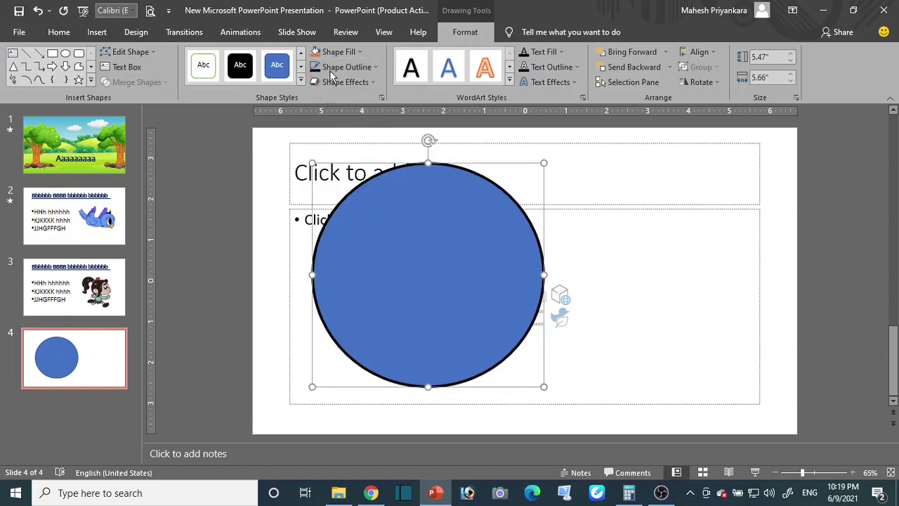
left_click(337, 52)
left_click(345, 152)
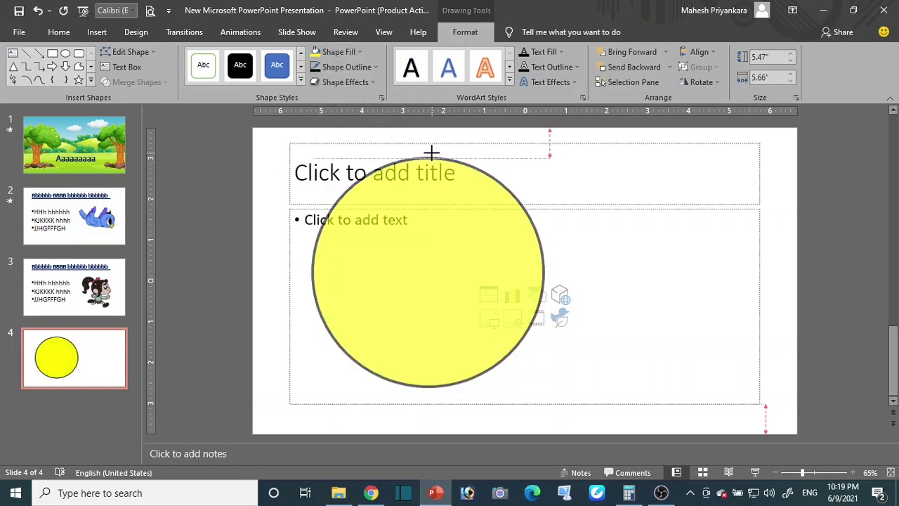
left_click_drag(430, 163, 429, 153)
Step: Draw a cube to the right of the circle and fill it light blue
left_click(90, 82)
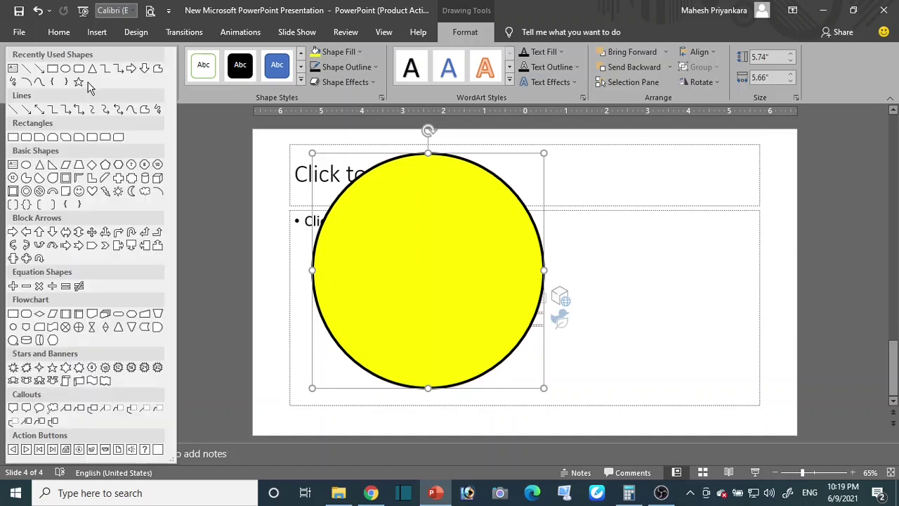
left_click(158, 179)
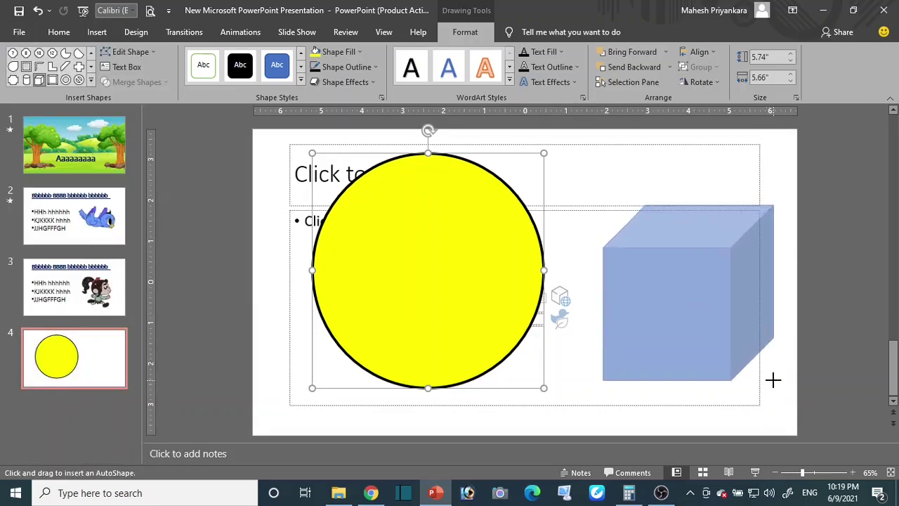
left_click_drag(605, 206, 773, 380)
left_click_drag(696, 320, 681, 319)
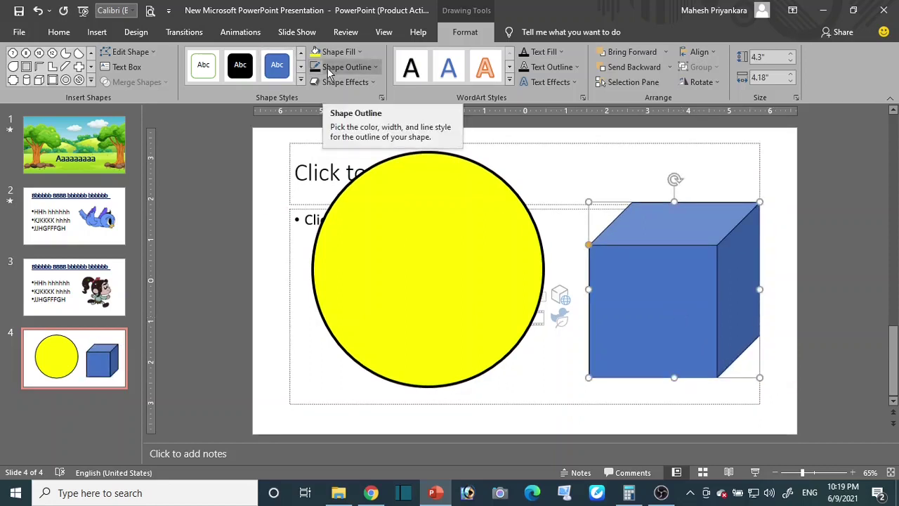
left_click(333, 55)
left_click(359, 52)
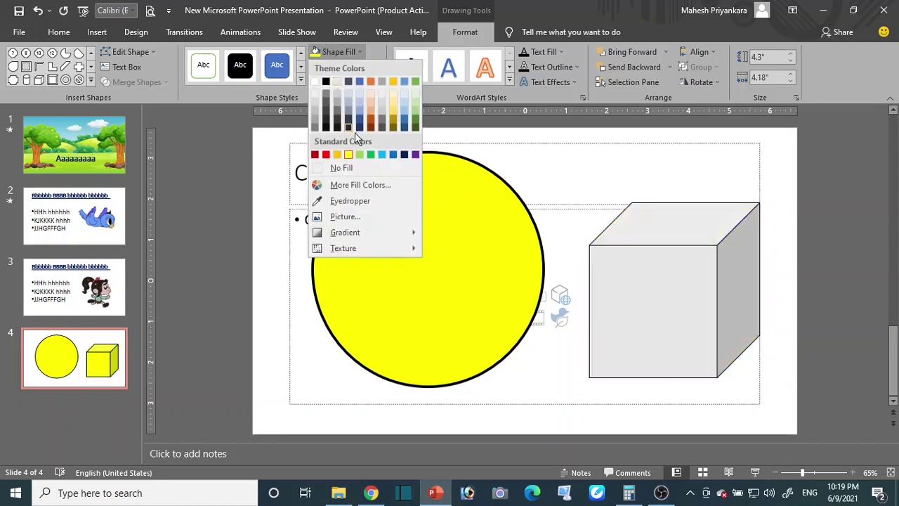
left_click(379, 151)
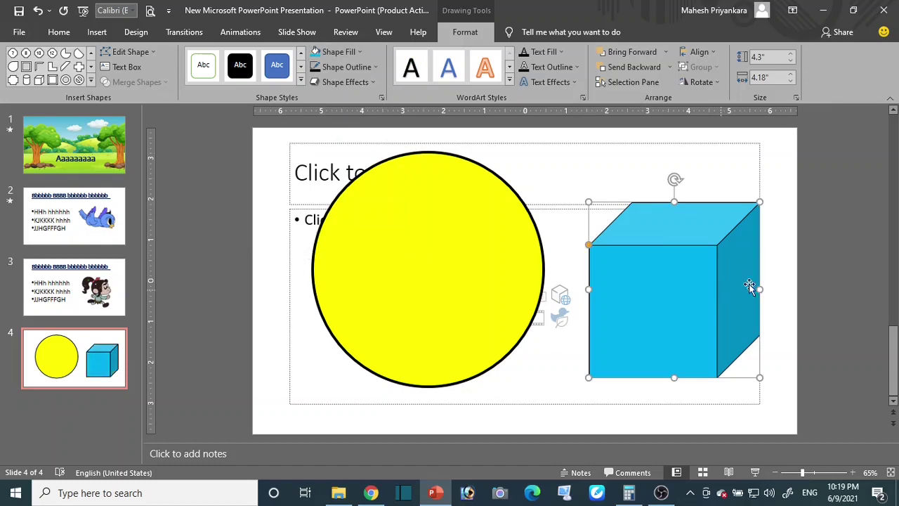
left_click(851, 257)
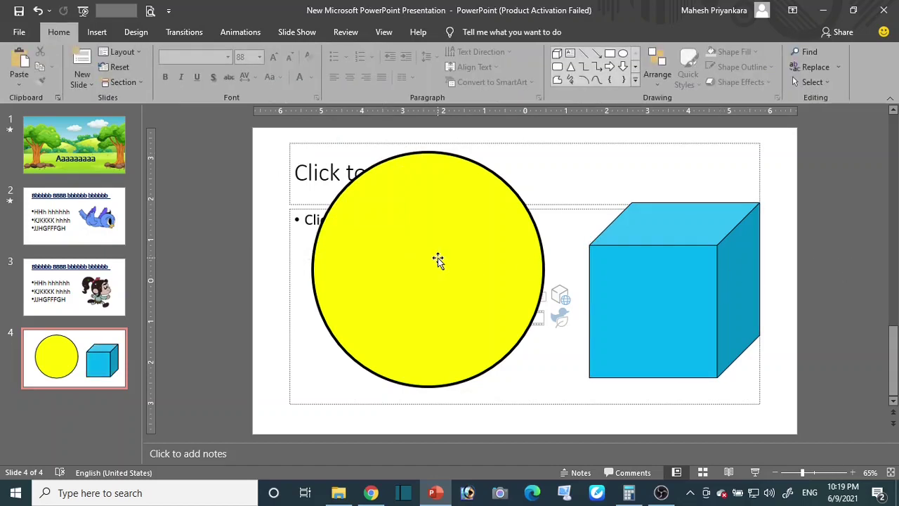
left_click(374, 284)
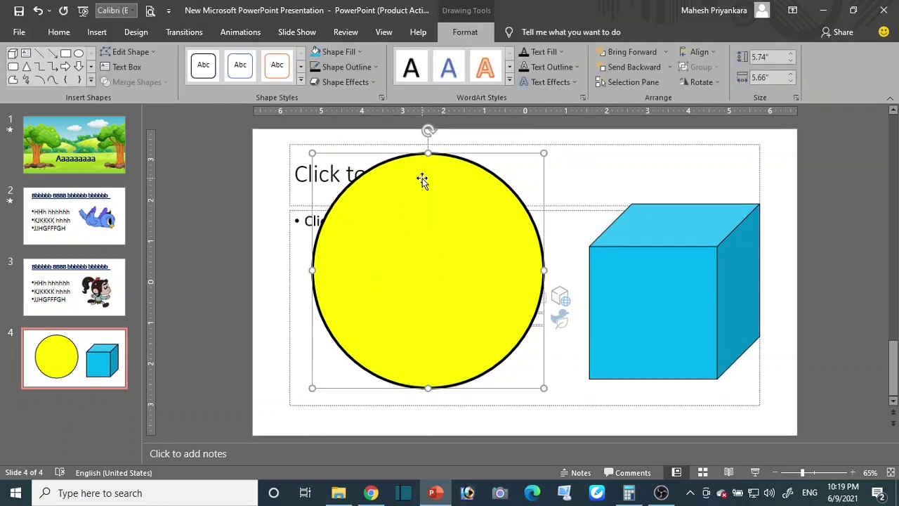
Step: Give the circle and the cube Fly In animations, then select all four slides
left_click(247, 35)
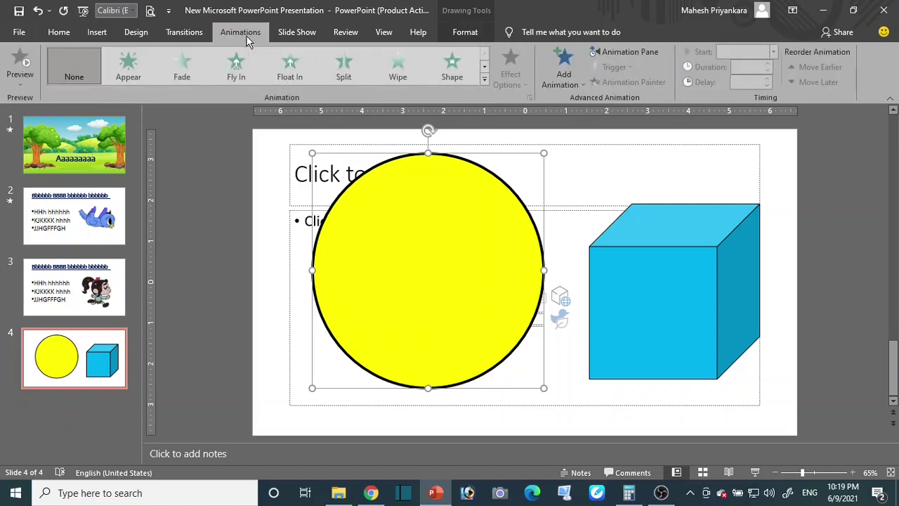
left_click(235, 70)
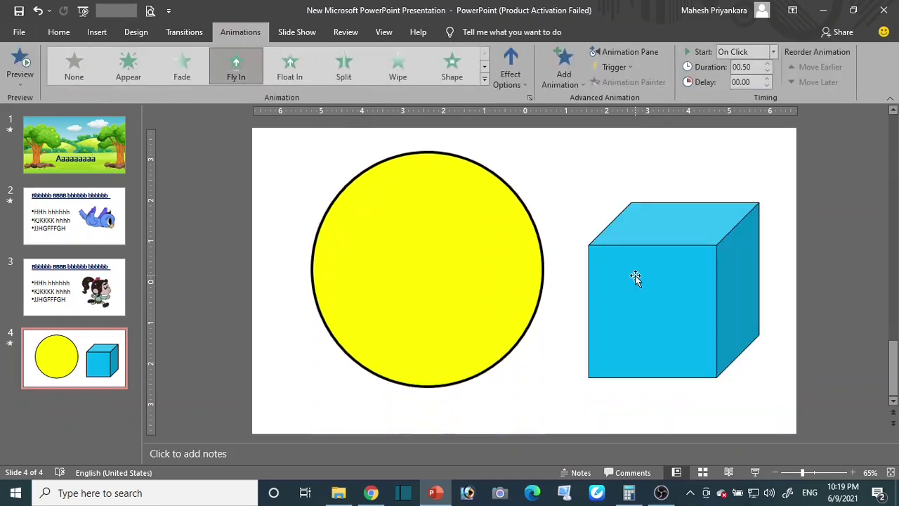
left_click(647, 292)
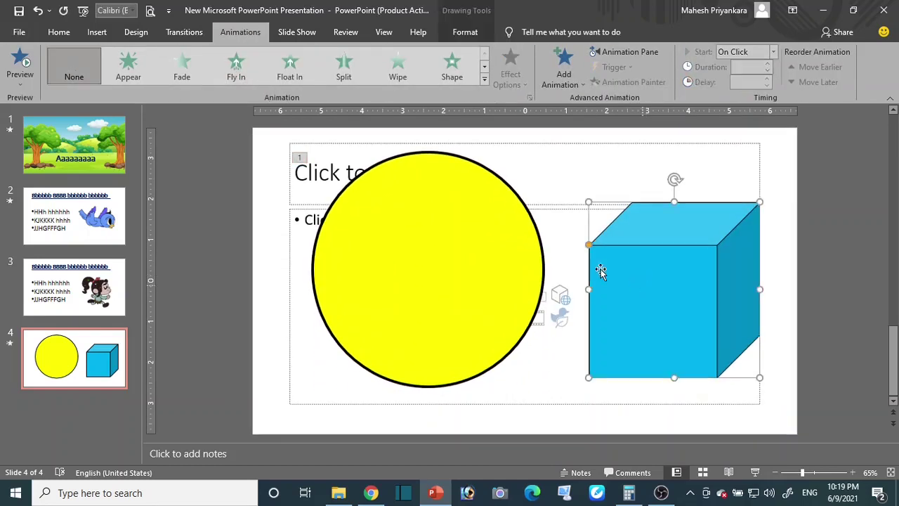
left_click(227, 65)
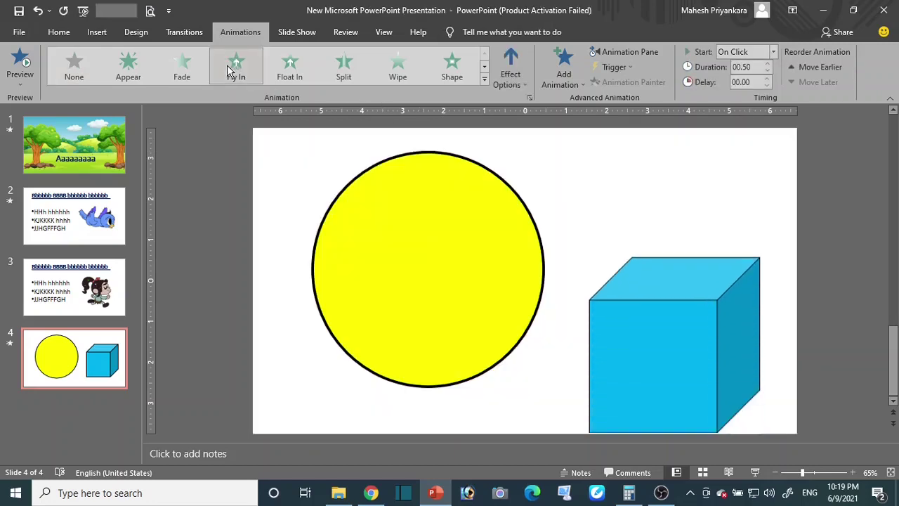
scroll(215, 266, "up", 3)
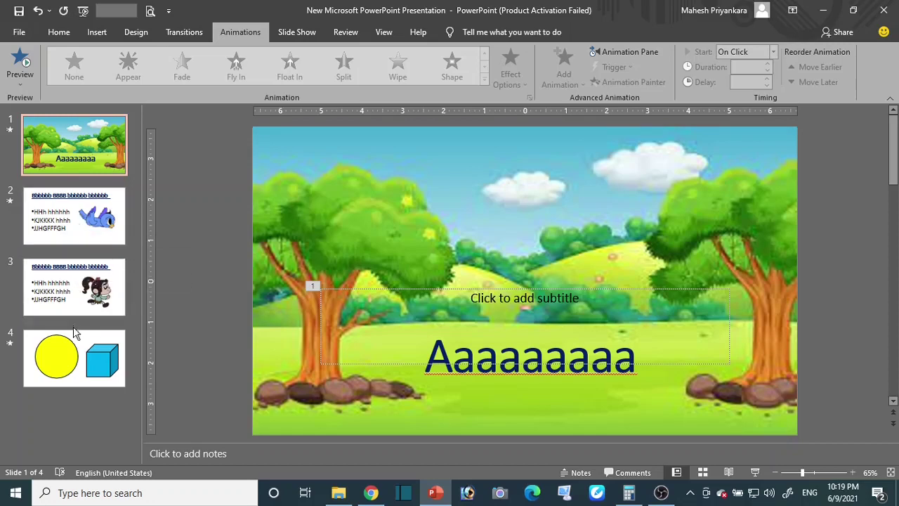
left_click(77, 351, "shift")
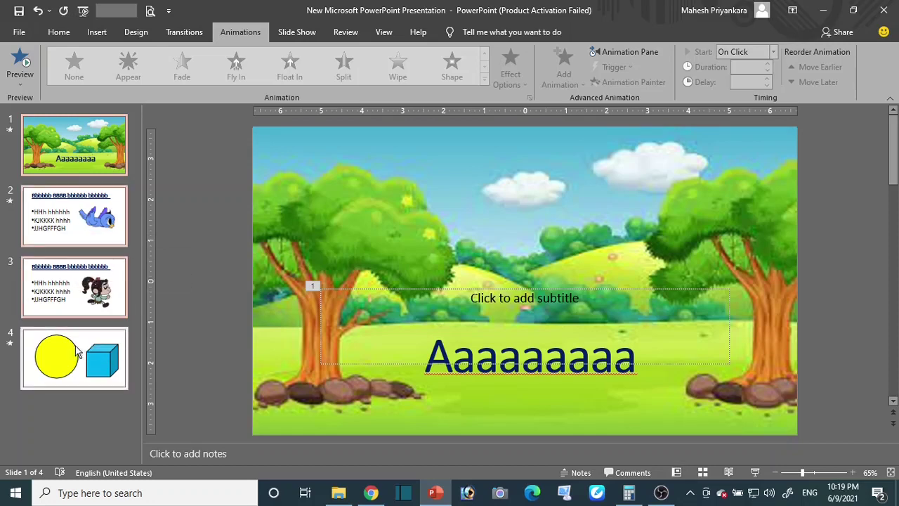
Step: Preview Fade, Push, Wipe, Split, Cut, Shape, Random Bars and Uncover, then apply Origami to the slides
left_click(184, 35)
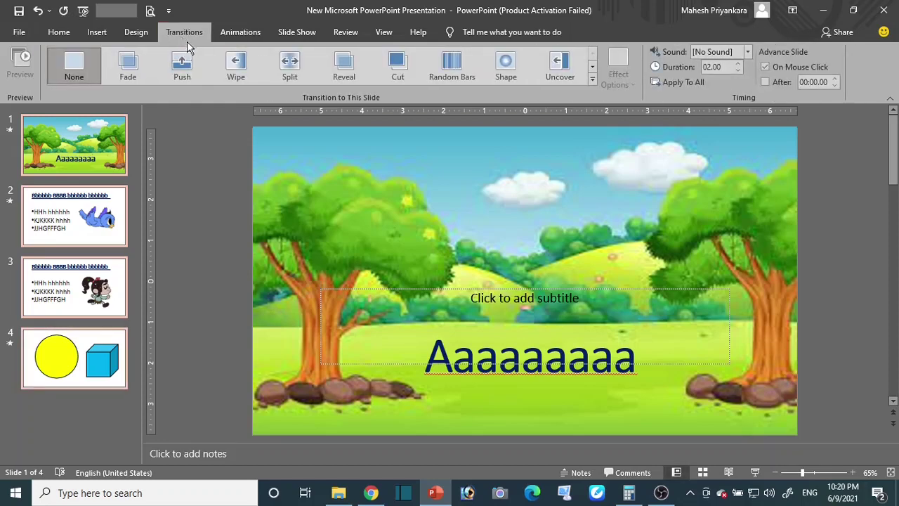
left_click(128, 67)
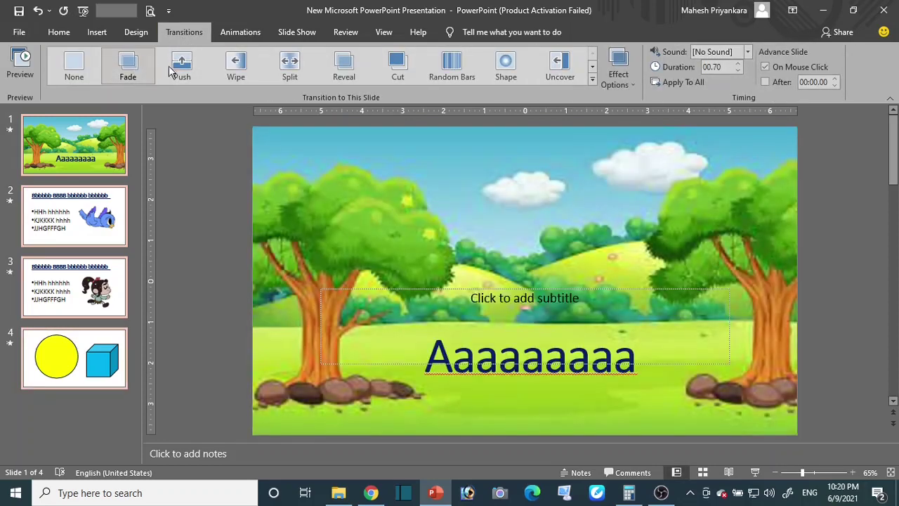
left_click(177, 68)
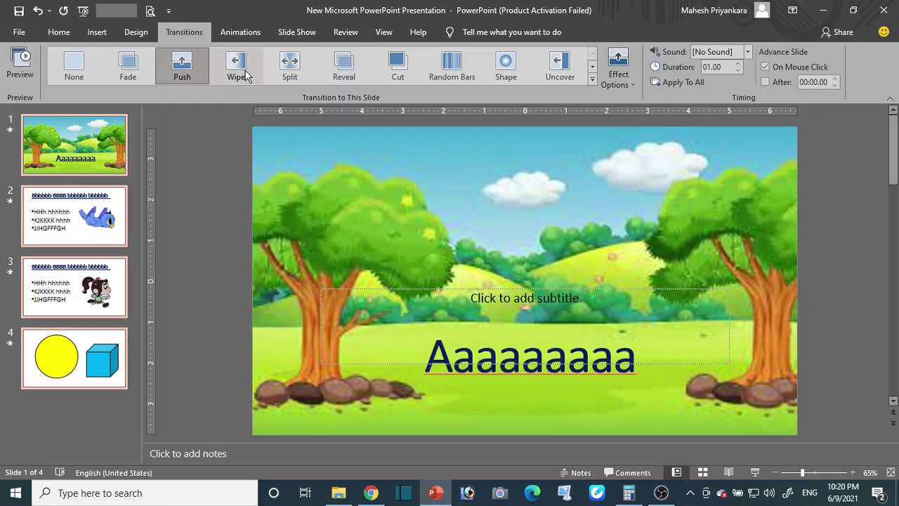
left_click(239, 70)
left_click(290, 68)
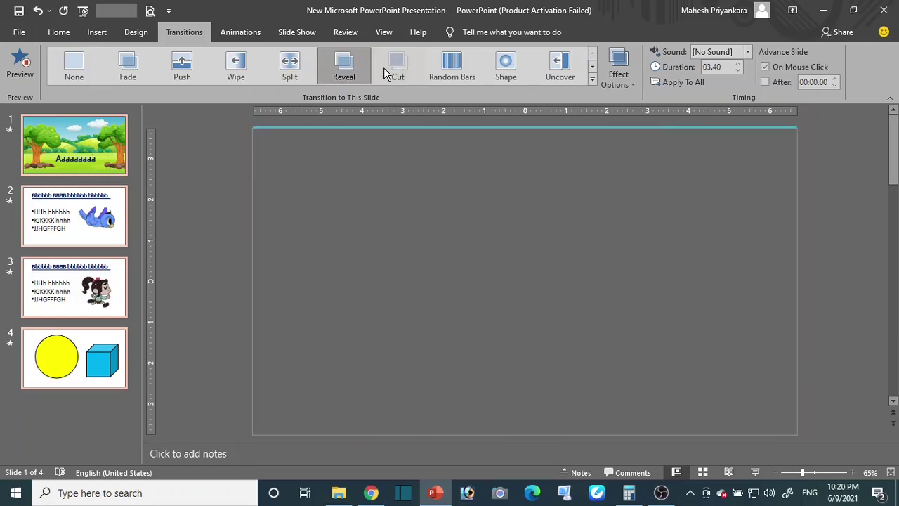
left_click(395, 70)
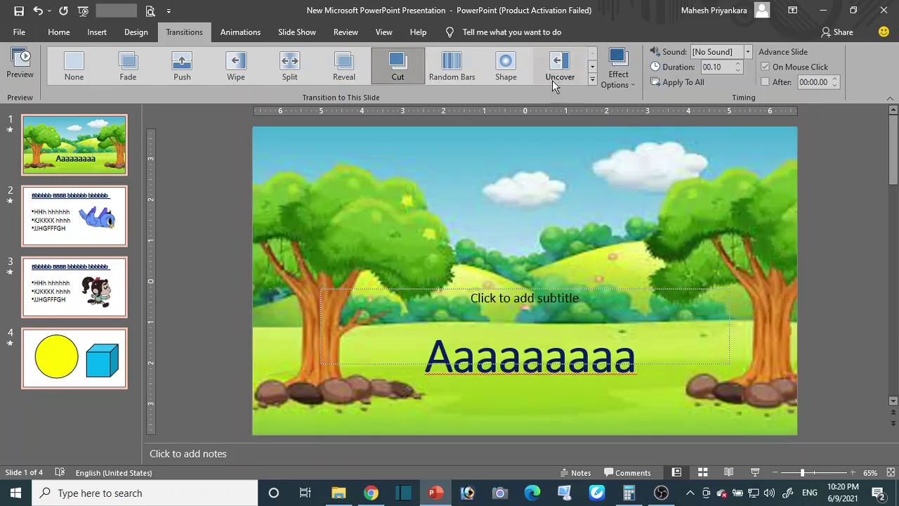
left_click(505, 70)
left_click(448, 73)
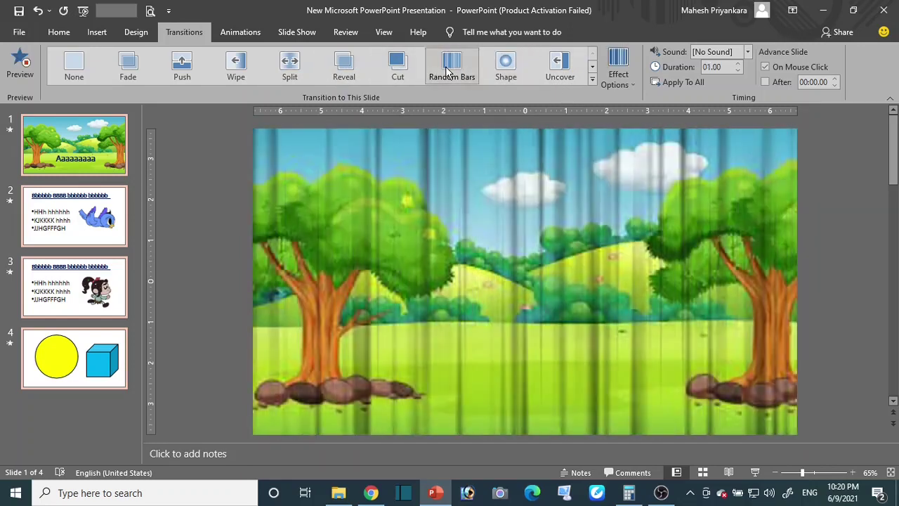
left_click(551, 77)
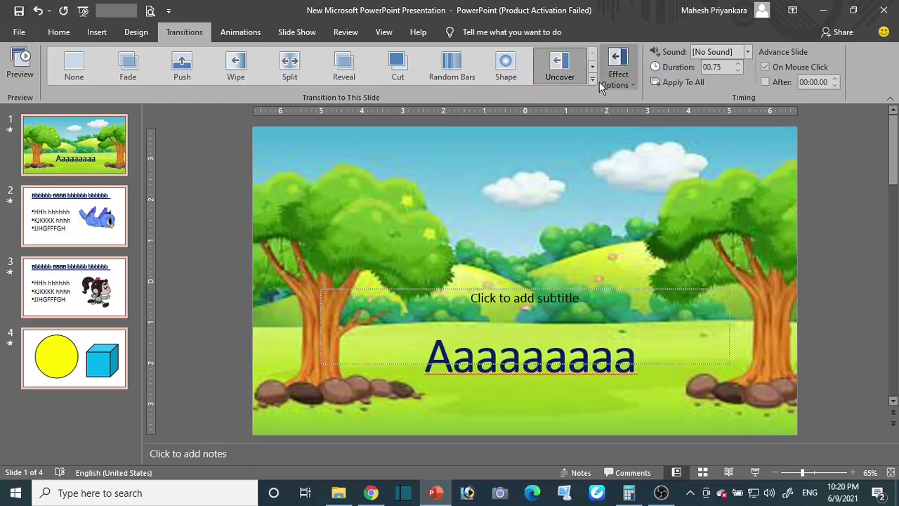
left_click(593, 79)
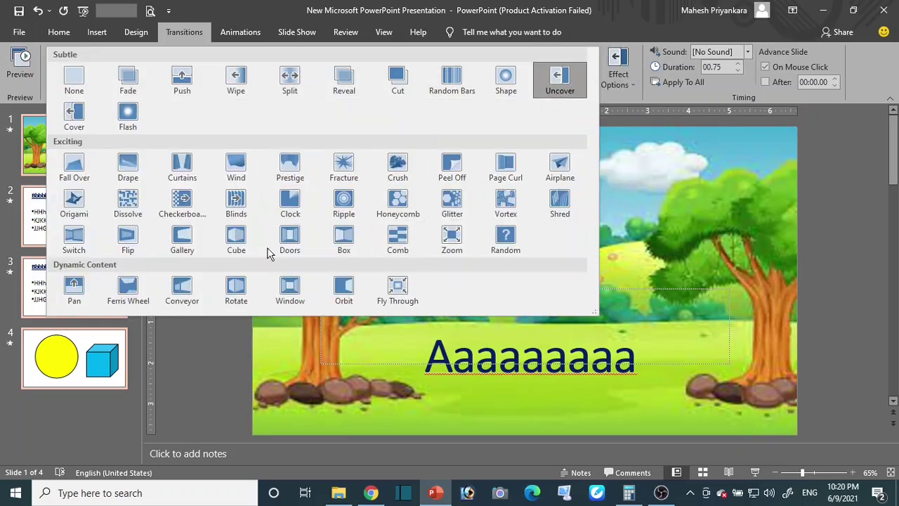
left_click(72, 209)
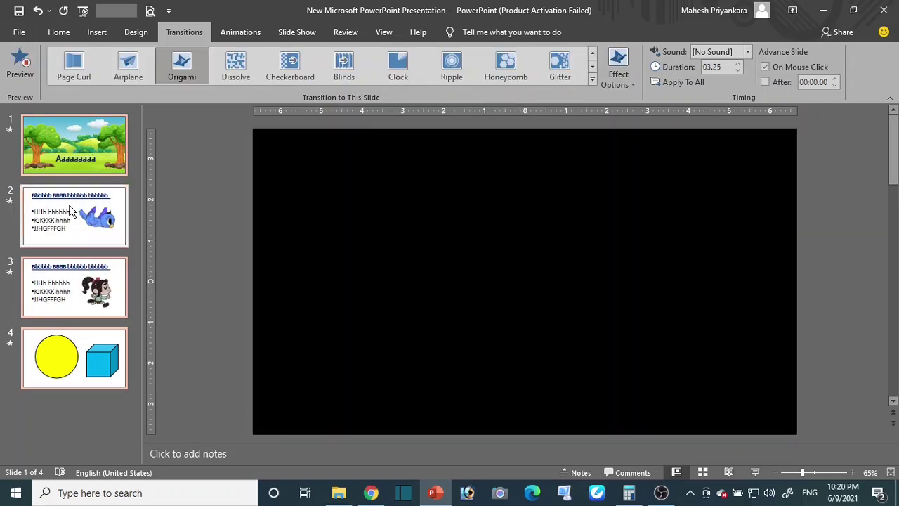